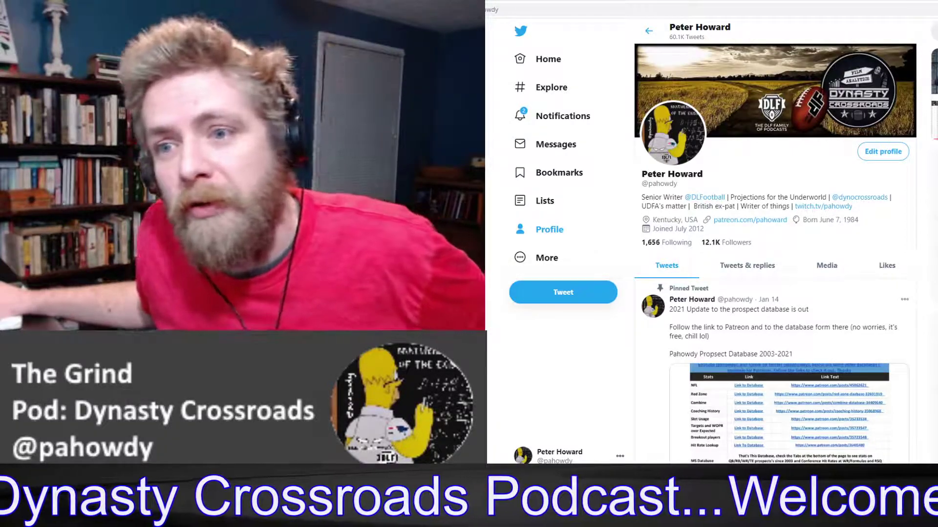
Step: Open the Patreon post linked in the pinned prospect database tweet and switch to the database spreadsheet
scroll(839, 174, down, 3)
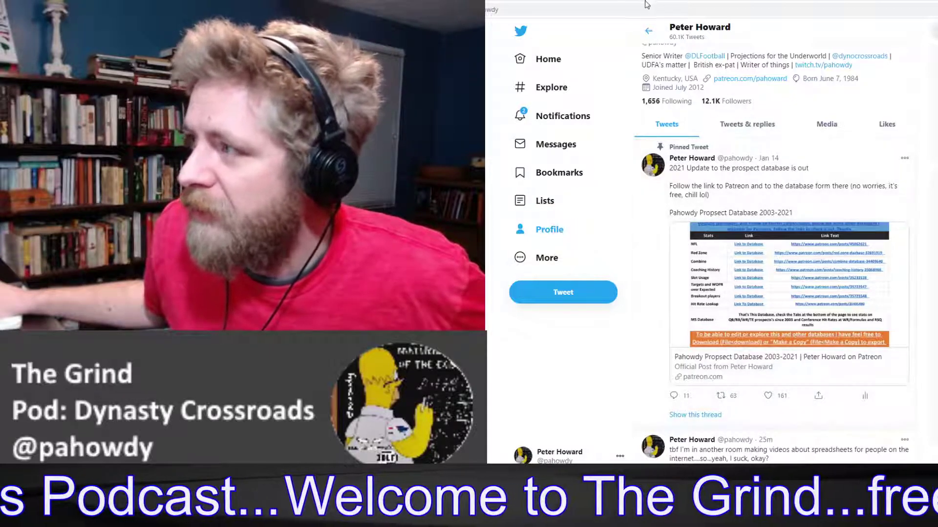
click(789, 293)
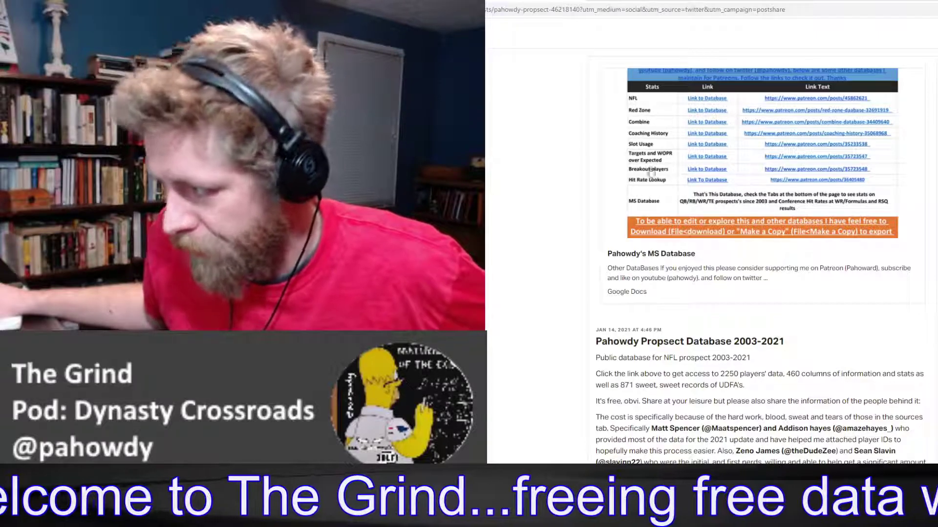
click(621, 5)
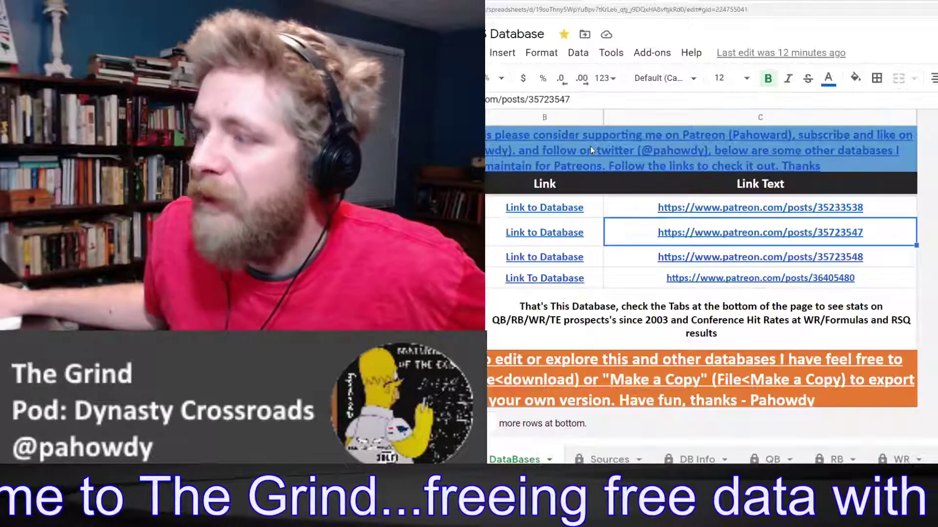
mouse_move(582, 240)
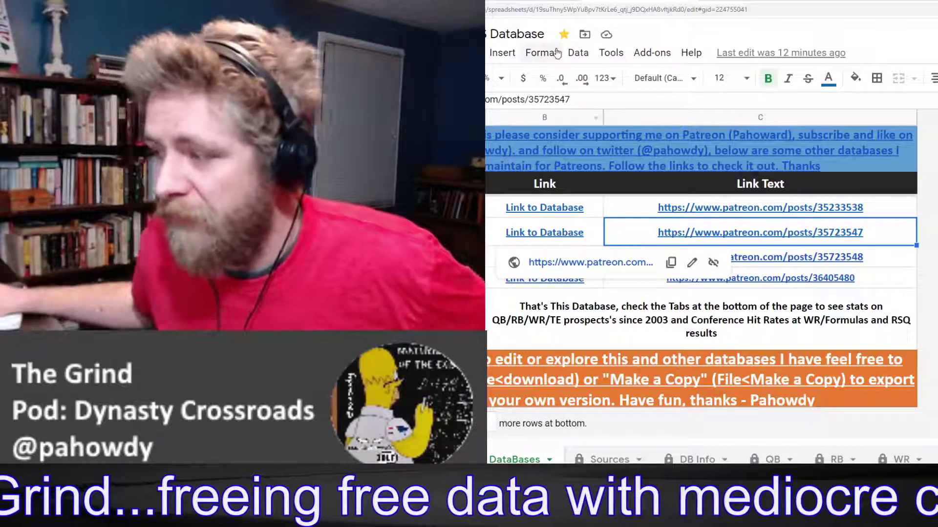
Step: Review the Database Player Counts by position on the DB Info sheet and return to the Other DataBases sheet
click(512, 330)
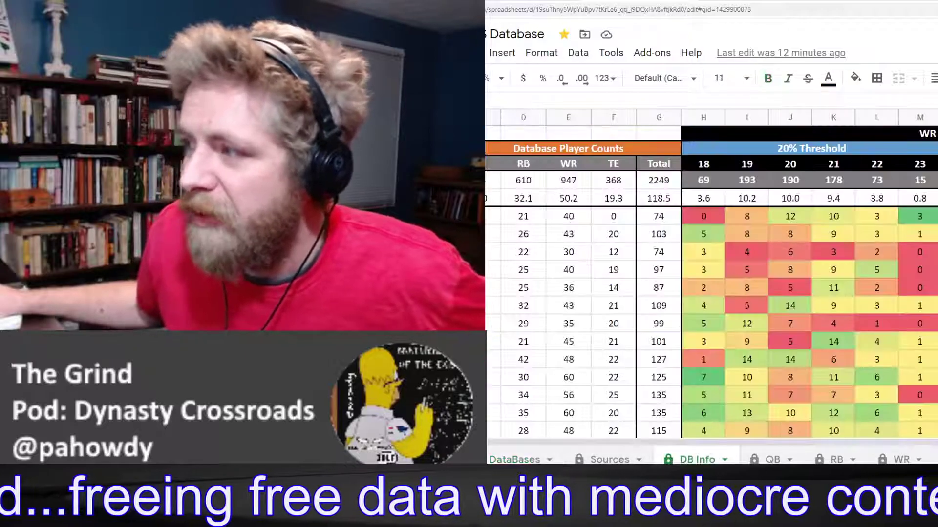
drag(494, 181, 659, 306)
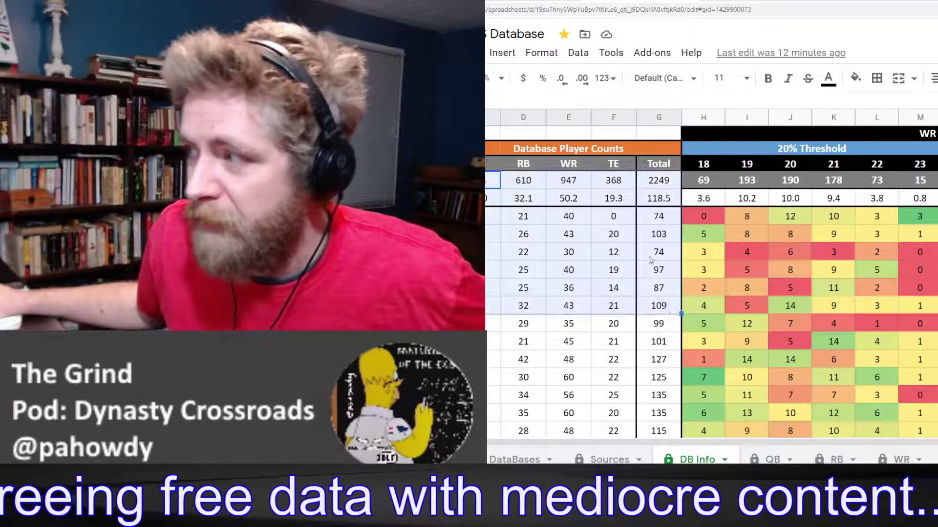
scroll(559, 207, down, 4)
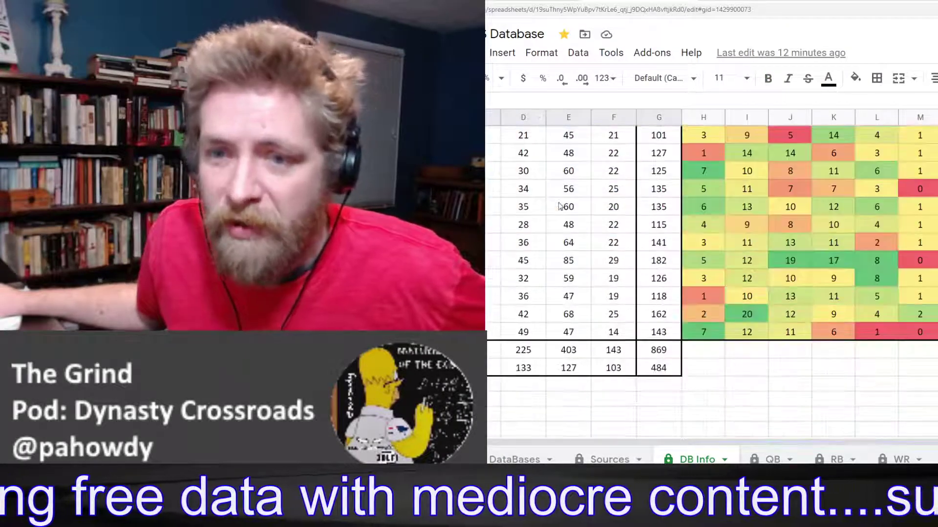
scroll(559, 207, up, 4)
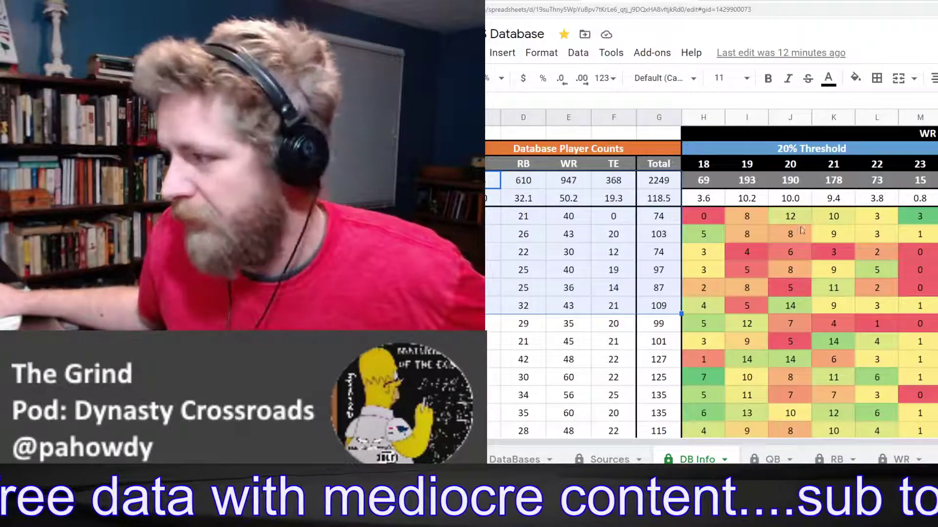
click(515, 459)
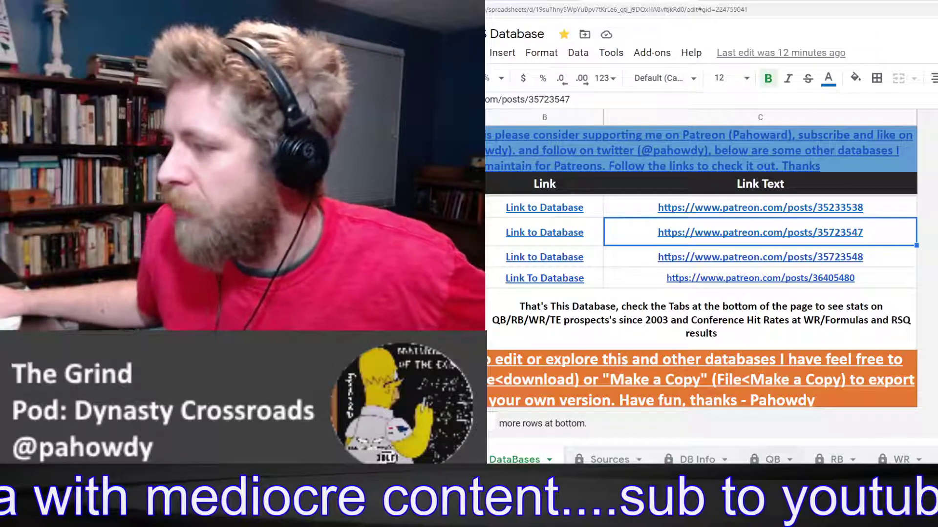
Step: On the RB sheet, widen column C so the full Conference header and its entries fit
click(836, 460)
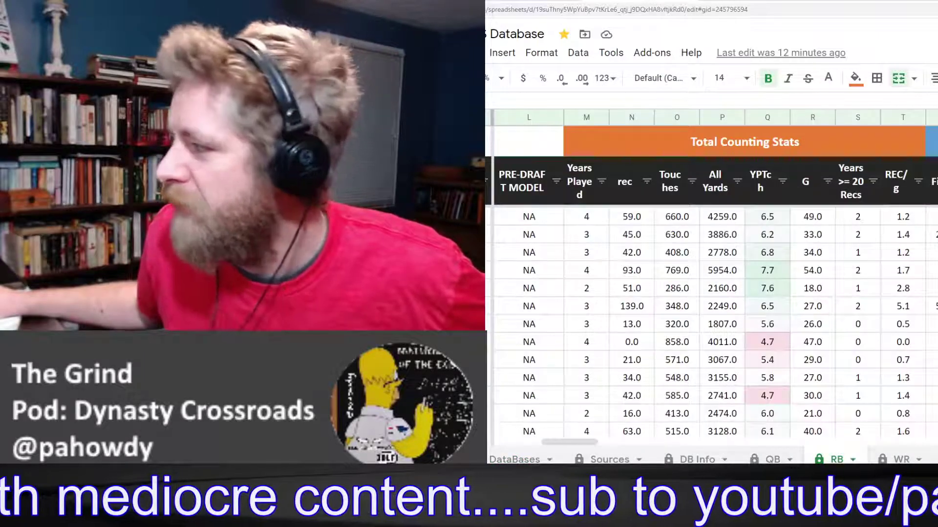
drag(569, 442, 491, 296)
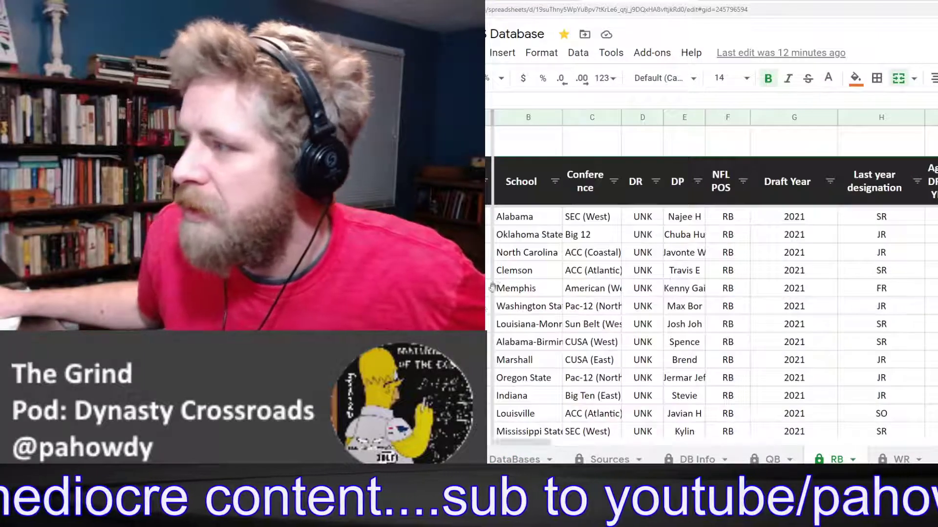
click(519, 142)
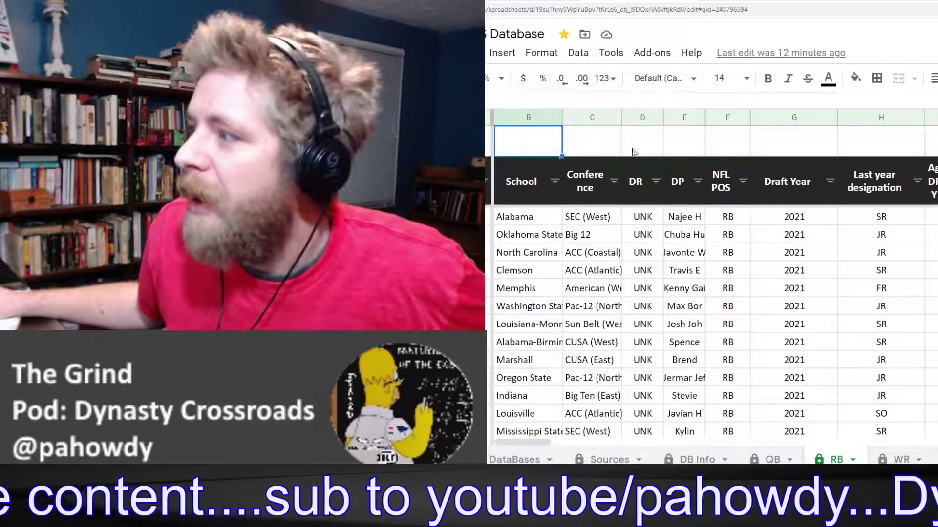
drag(628, 121, 639, 123)
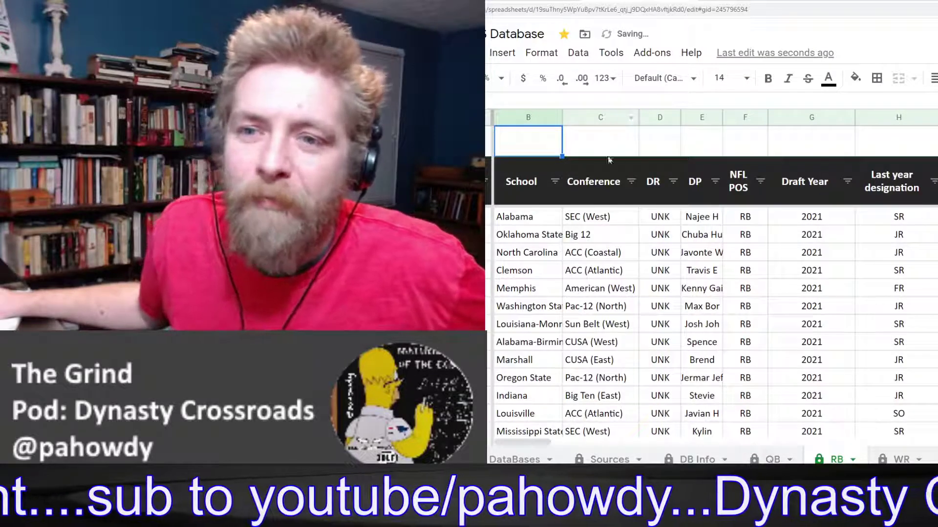
Step: Walk through the RB sheet's header cells from Name and School to DR, DP and NFL POS
click(602, 182)
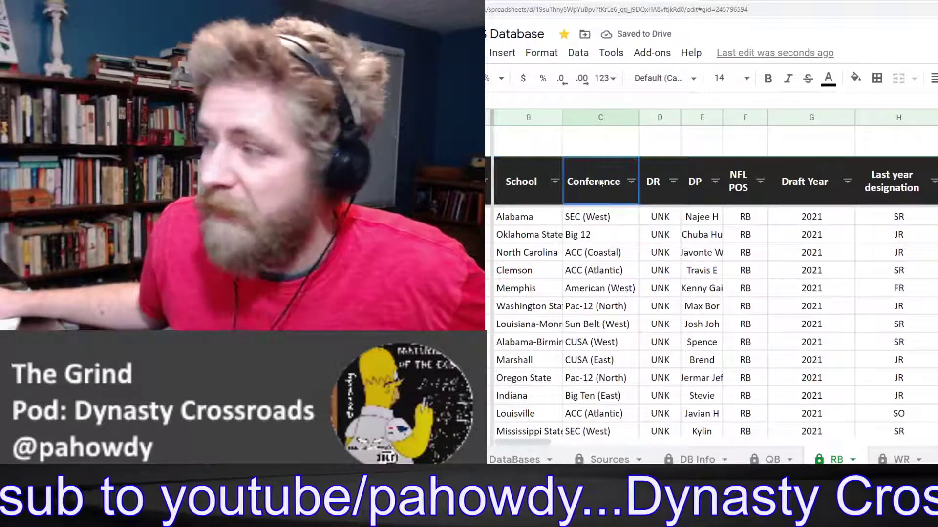
key(Left)
key(Left)
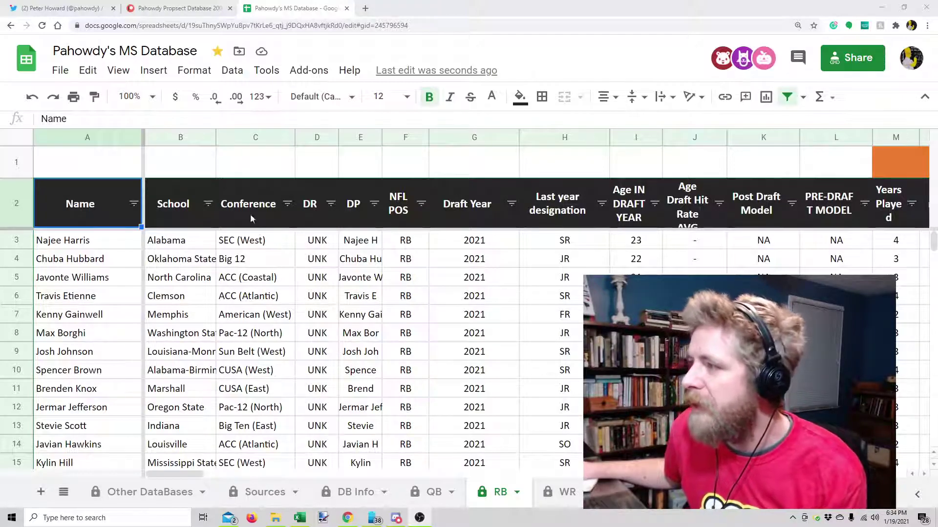
click(198, 206)
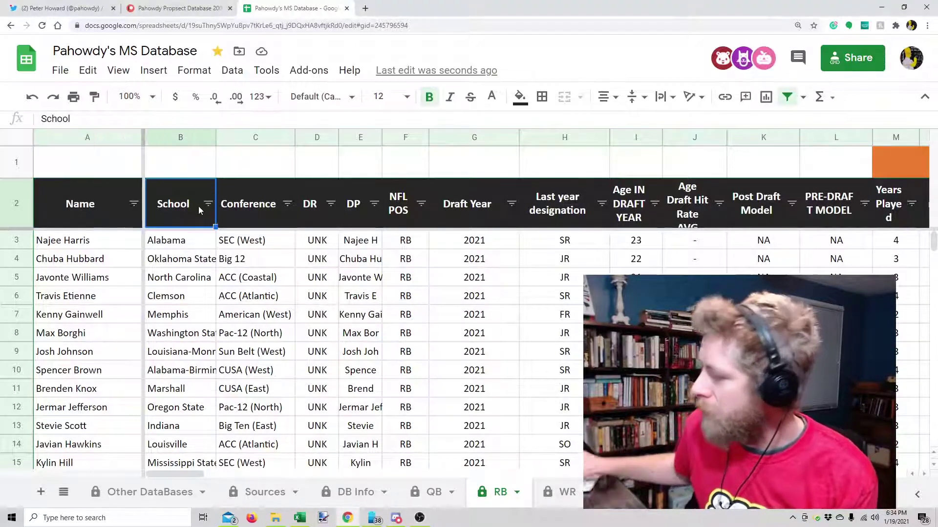
key(Right)
key(Right)
key(Right)
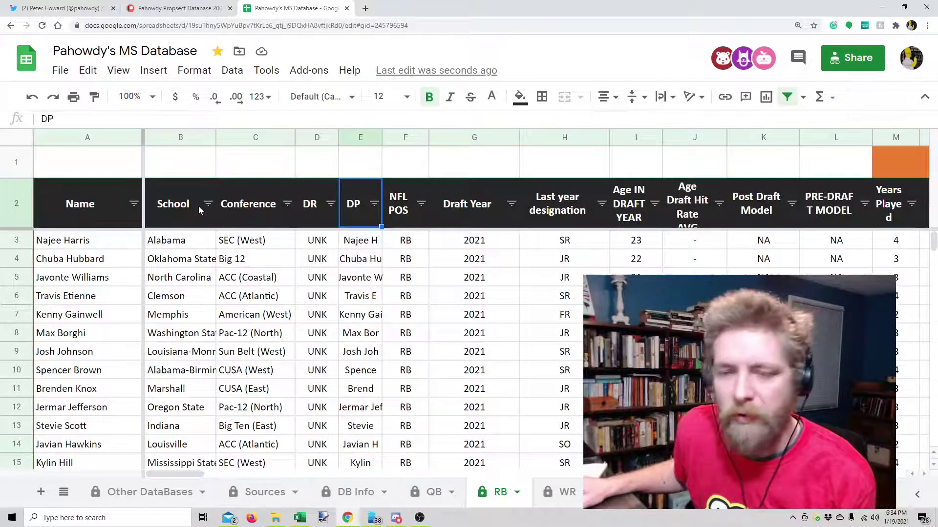
key(Left)
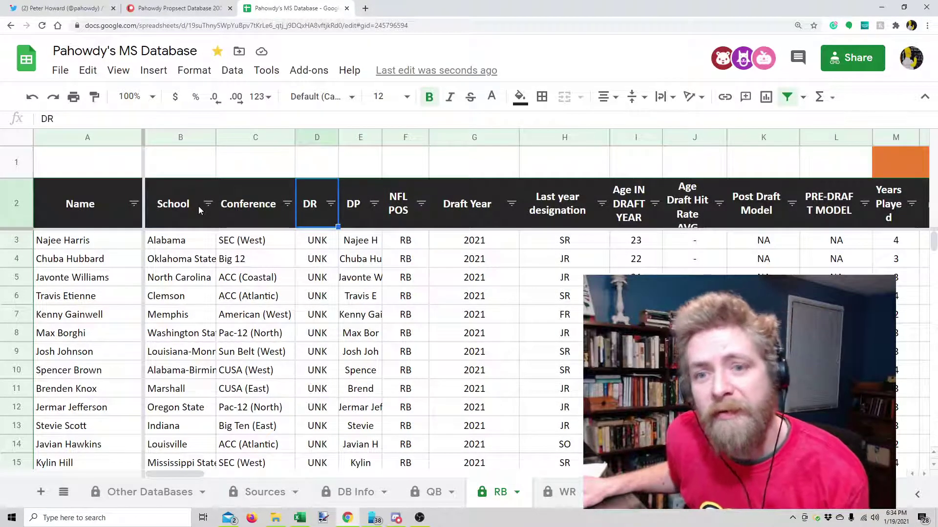
key(Right)
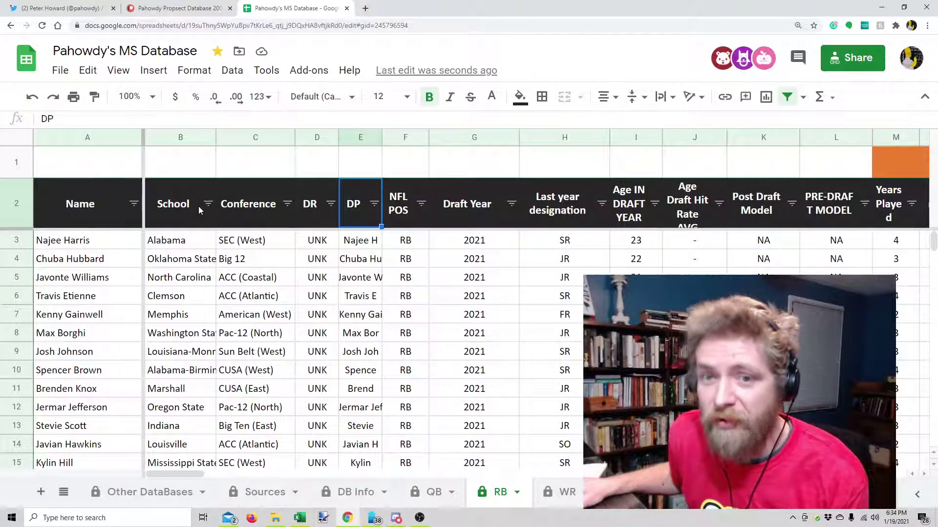
key(Right)
key(Right)
key(Left)
key(Left)
Step: Examine the DP column entries down through the 2021 running backs and return to the column's first row
key(Down)
key(Down)
key(Down)
key(Down)
key(Down)
key(Down)
key(Down)
key(Down)
key(Down)
key(Down)
key(Down)
key(Down)
key(Down)
key(Down)
key(Down)
key(Down)
key(Down)
key(Up)
key(Up)
key(Up)
key(Up)
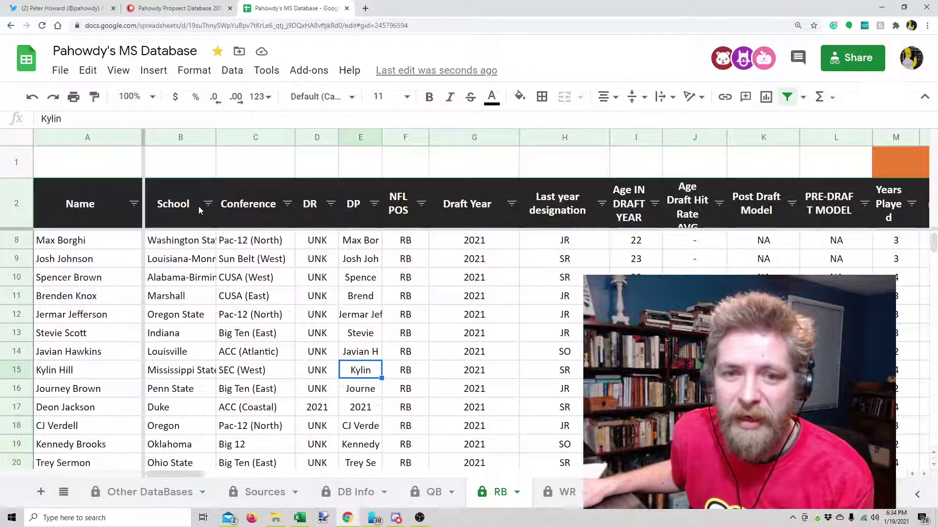
key(Up)
key(Up)
key(Up)
key(Up)
key(Up)
key(Up)
key(Up)
key(Up)
key(Up)
key(Up)
key(Up)
key(Up)
key(Up)
key(Up)
key(Down)
key(Down)
key(Up)
key(Up)
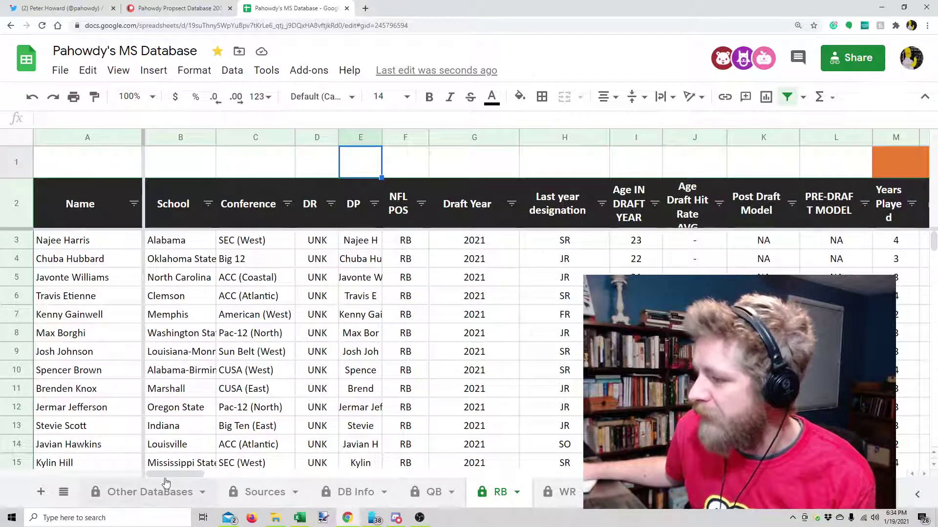
Step: Survey the RB sheet's columns out to NFL Career Marks since 2000 and return to the School header
drag(169, 475, 773, 250)
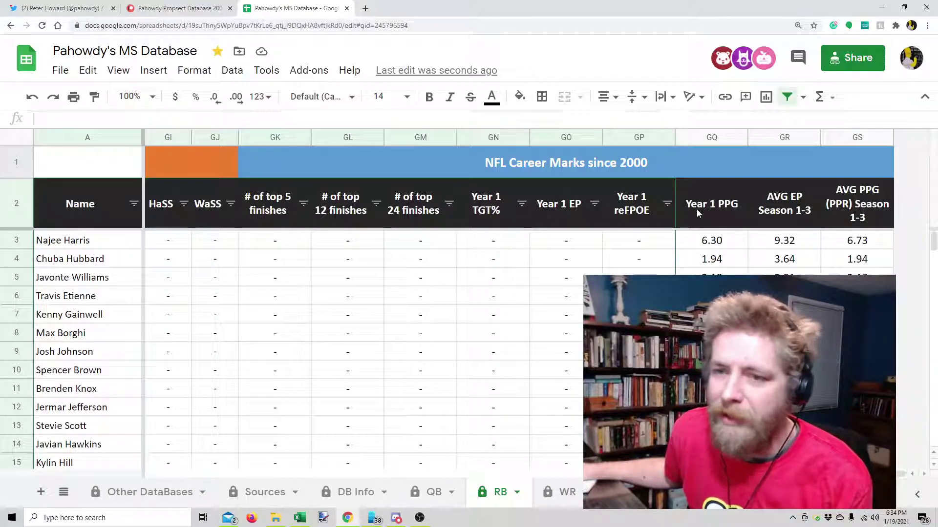
drag(902, 474, 168, 469)
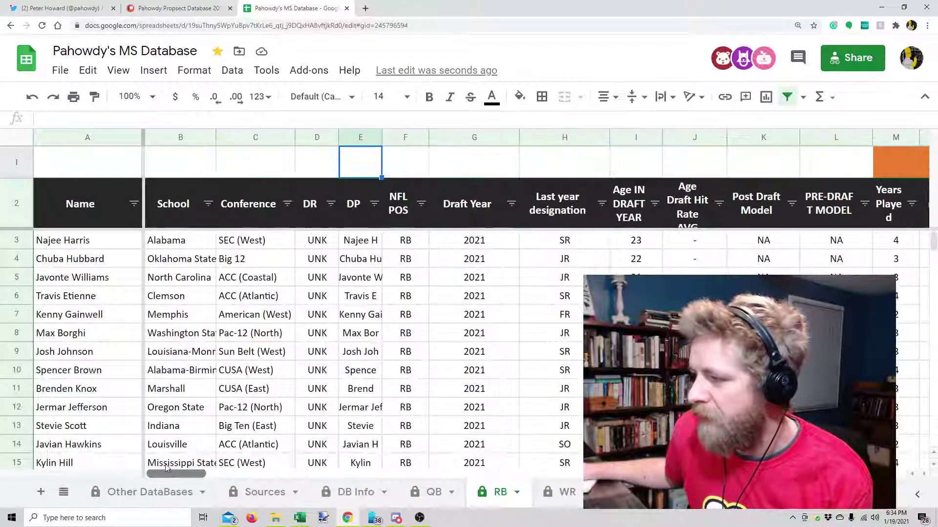
click(184, 209)
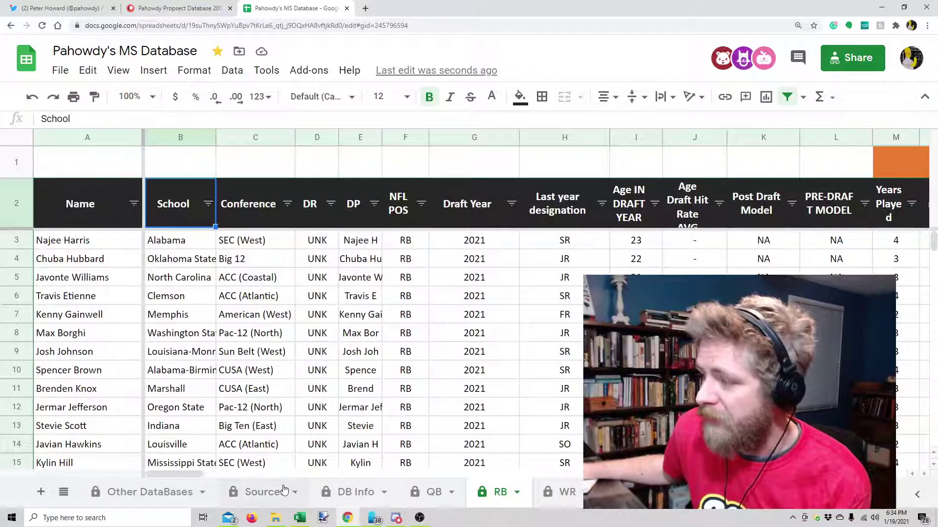
Step: Review the raw data, combine, NFL and formula origins listed on the Sources sheet
click(280, 491)
scroll(174, 268, down, 5)
scroll(174, 267, down, 2)
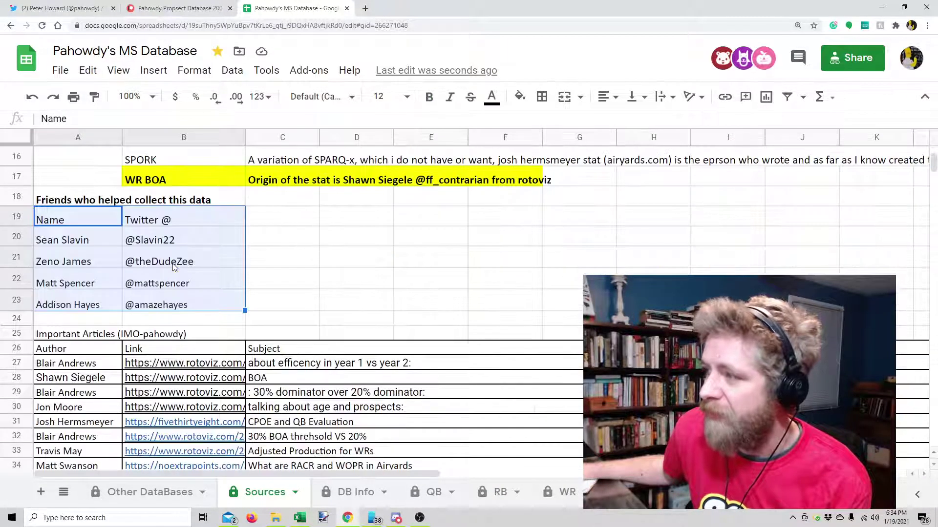
scroll(178, 267, up, 6)
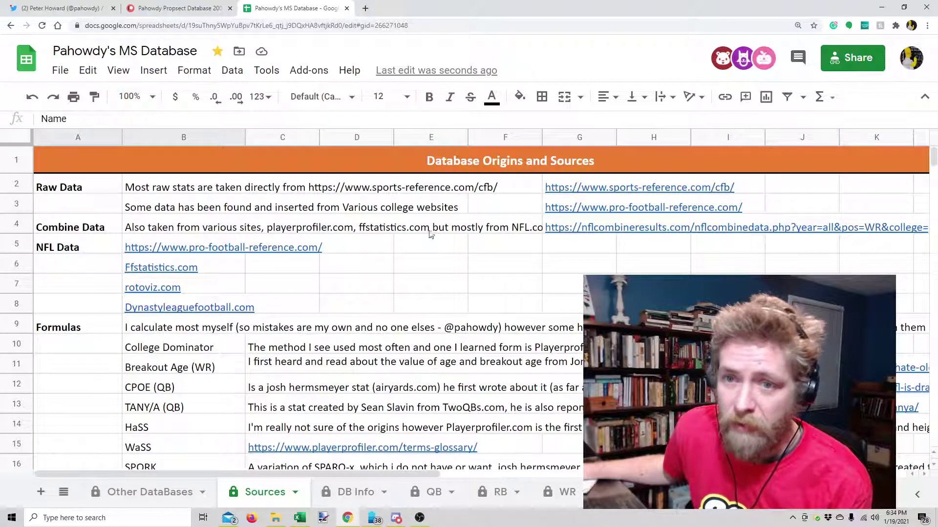
scroll(418, 298, down, 3)
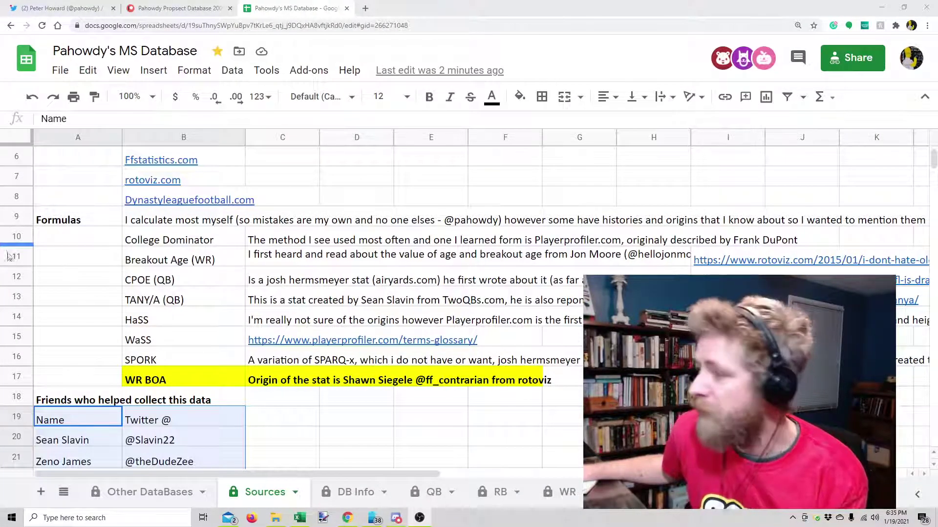
Step: Select the names and Twitter handles under Friends who helped collect this data, in A20:B23
click(315, 416)
scroll(227, 275, down, 5)
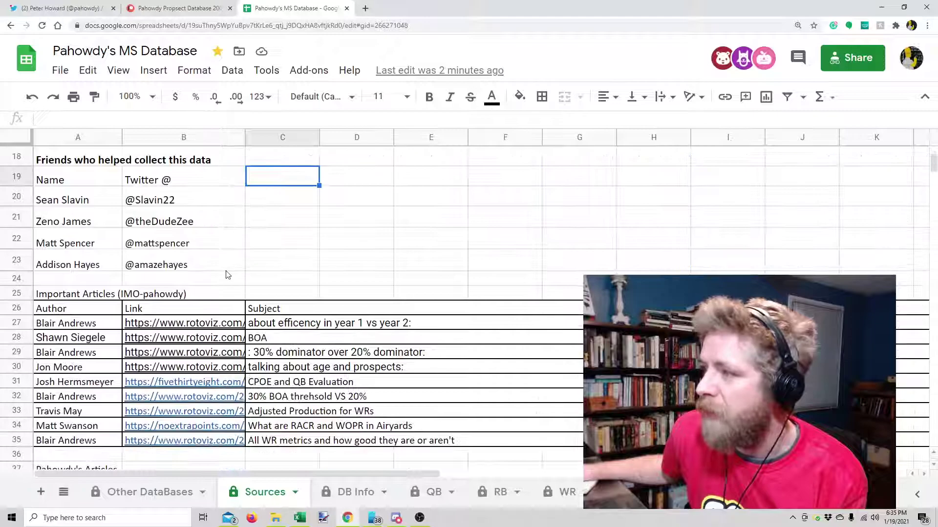
drag(116, 204, 228, 263)
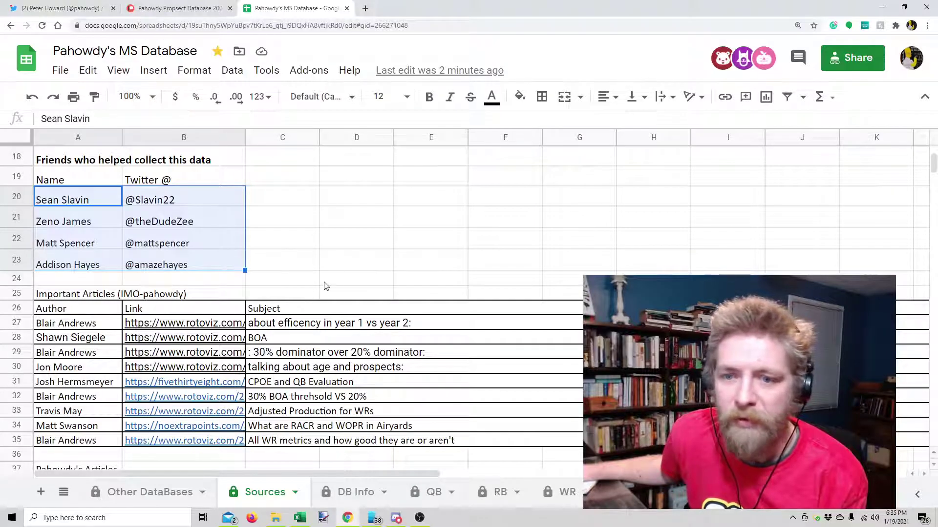
Step: Go through the RB sheet's headers from Draft Year to rec and return to Last year designation
click(500, 492)
click(483, 205)
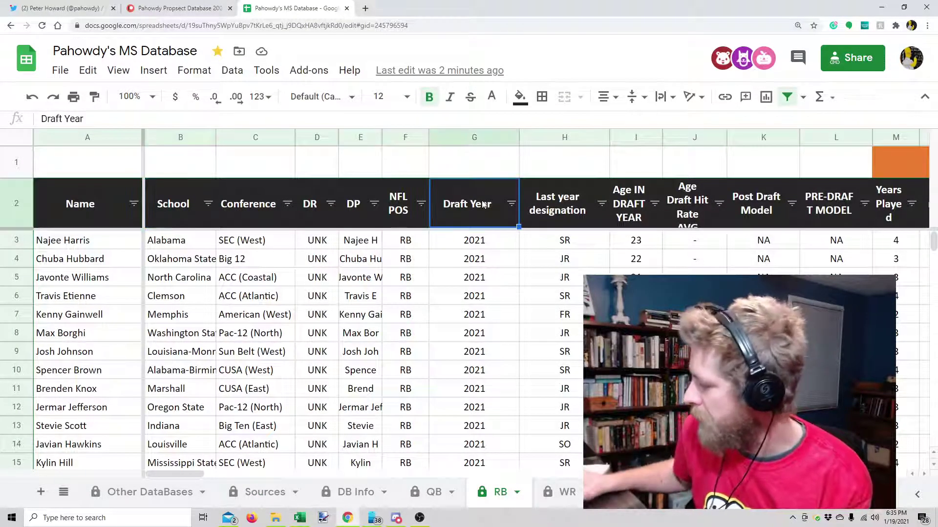
key(Right)
key(Right)
key(Right)
key(Right)
key(Right)
key(Right)
key(Right)
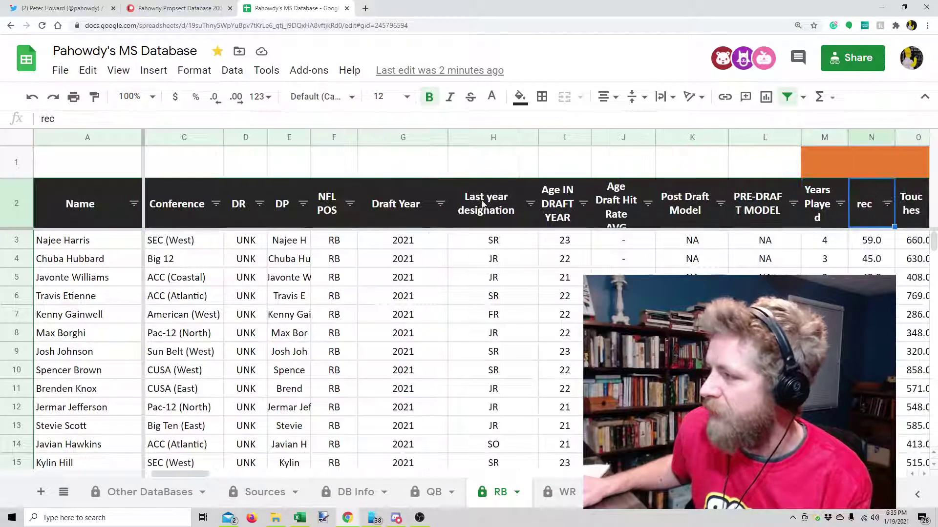
key(Left)
key(Left)
key(Left)
key(Left)
key(Left)
key(Left)
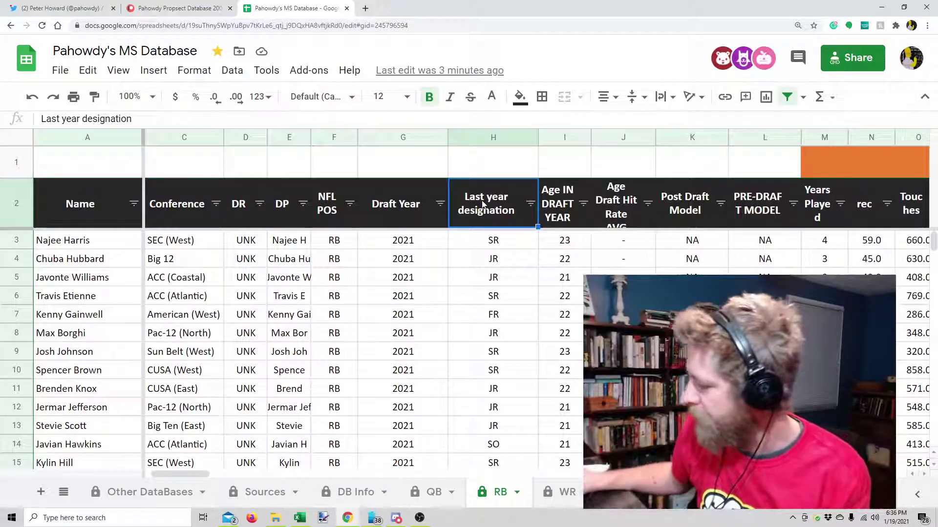
Step: Examine the RB headers from Last year designation across Total Counting Stats to Best under REC Yards %
key(Right)
key(Right)
key(Right)
key(Right)
key(Right)
key(Right)
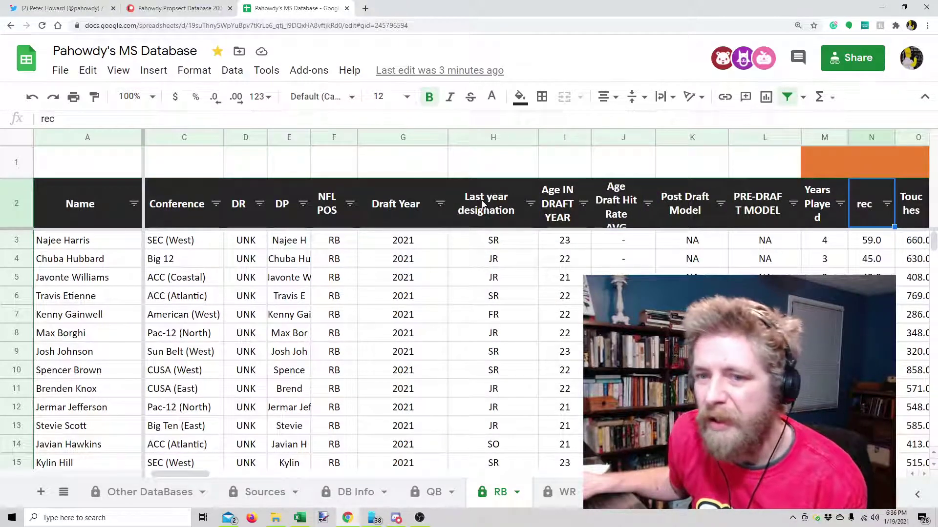
key(Right)
key(Right)
key(Right)
key(Right)
key(Right)
key(Right)
key(Right)
key(Right)
key(Right)
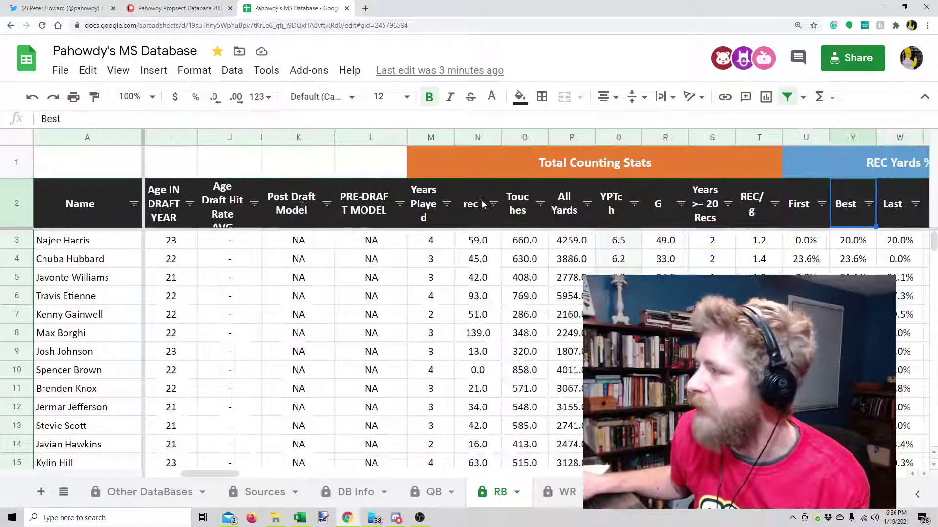
Step: Go back across the Total Counting Stats headers to the Post Draft Model and PRE-DRAFT MODEL columns
key(Left)
key(Left)
key(Left)
key(Left)
key(Left)
key(Left)
key(Left)
key(Left)
key(Left)
key(Left)
key(Left)
key(Left)
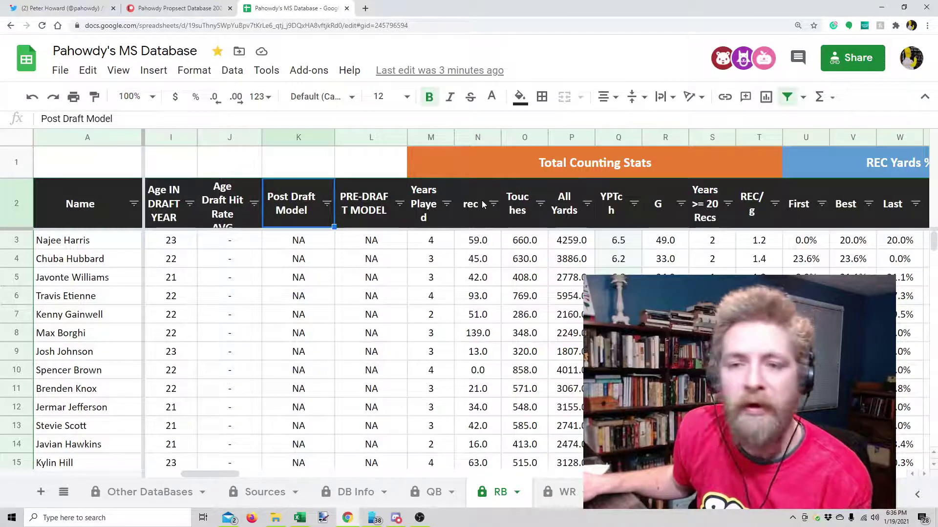
Step: Examine the RB headers from Age Draft Hit Rate AVG through Post Draft Model and PRE-DRAFT MODEL to Years Played
key(Left)
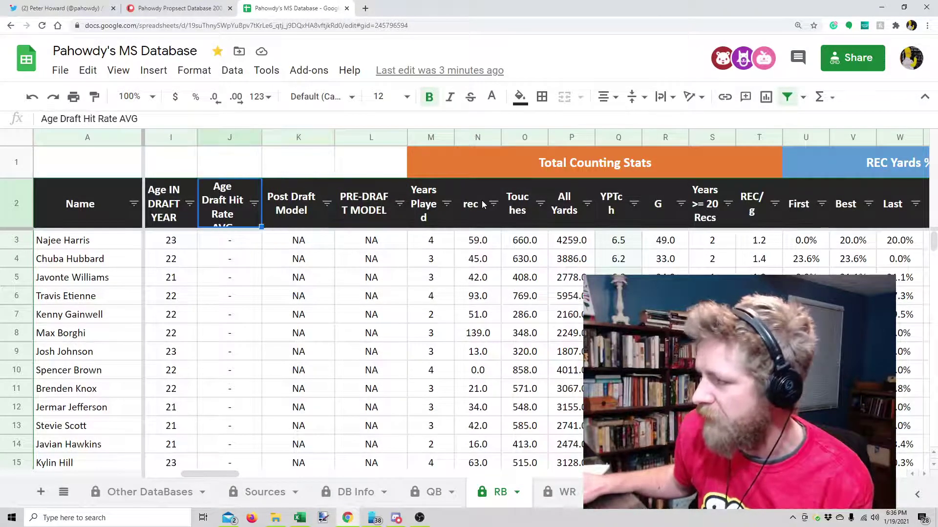
key(Right)
key(Right)
key(Left)
key(Right)
key(Left)
key(Right)
key(Right)
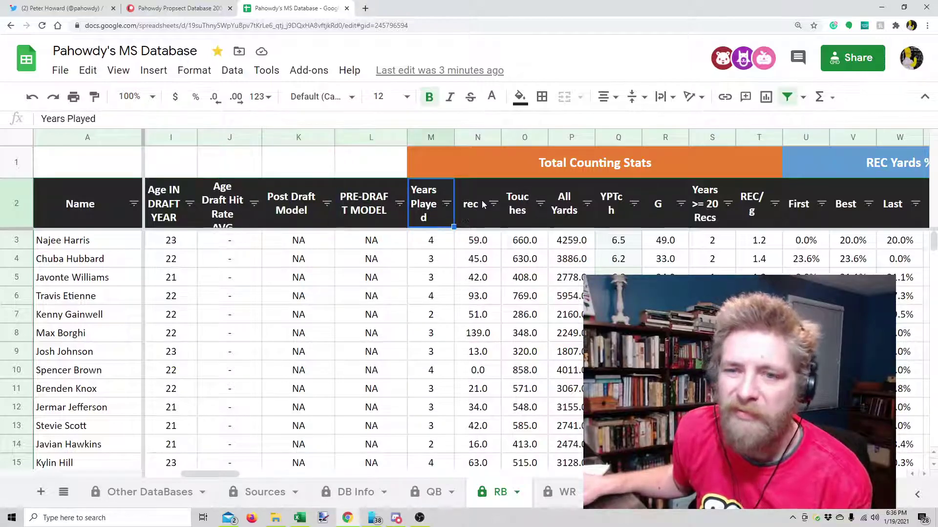
Step: Go through the headers across Total Counting Stats and REC Yards % to Last under YTMpA
key(Right)
key(Right)
key(Right)
key(Right)
key(Right)
key(Right)
key(Right)
key(Right)
key(Right)
key(Right)
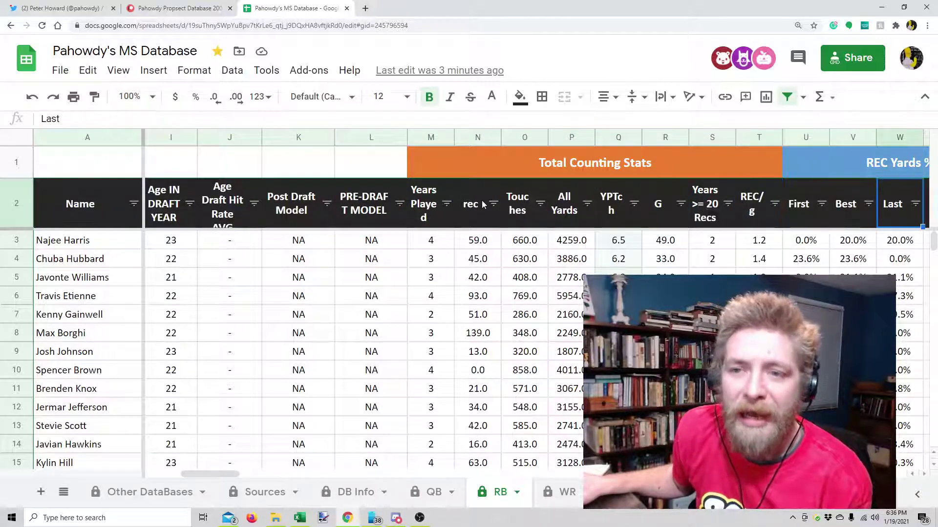
key(Right)
key(Right)
key(Right)
key(Right)
key(Left)
key(Right)
key(Right)
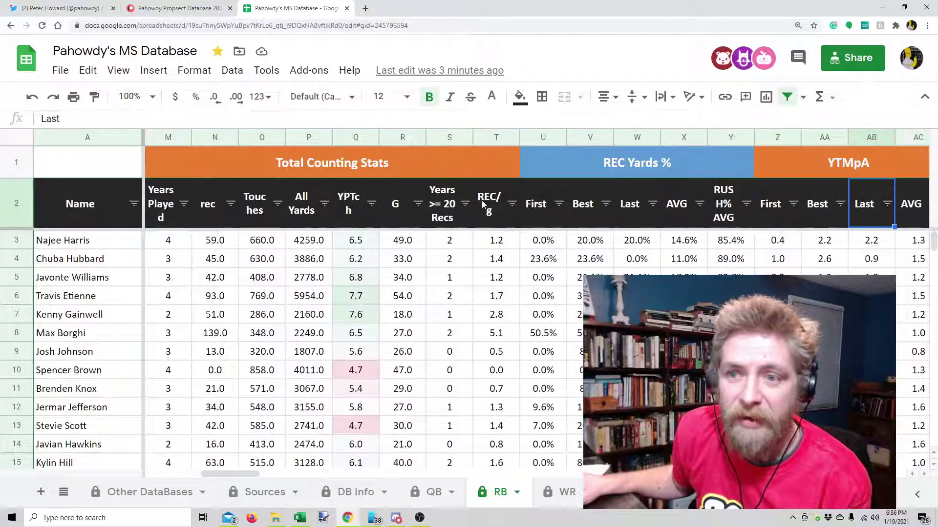
Step: Go back through the REC Yards % headers into Total Counting Stats and stop at REC/g
key(Left)
key(Left)
key(Left)
key(Left)
key(Left)
key(Left)
key(Left)
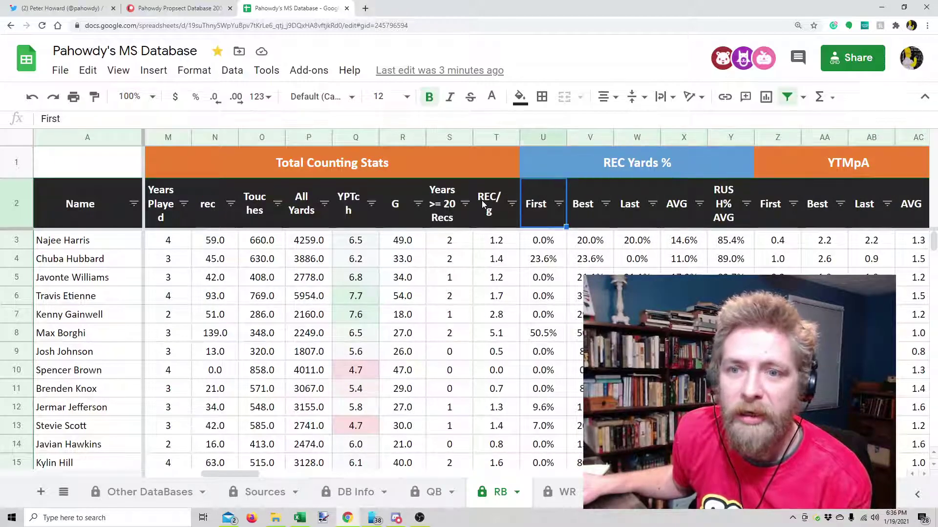
key(Left)
key(Left)
key(Left)
key(Left)
key(Left)
key(Right)
key(Right)
key(Right)
key(Right)
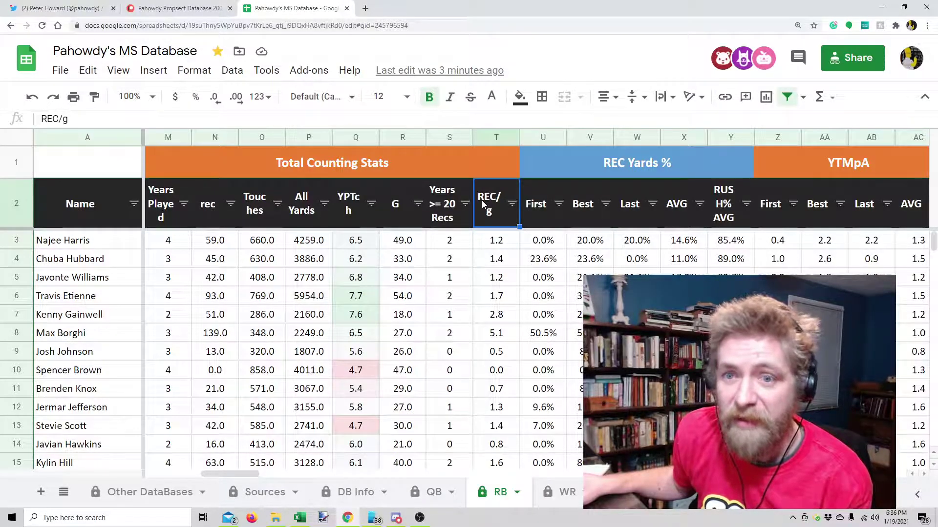
Step: Examine the Total Counting Stats headers one at a time from Years >= 20 Recs back to Years Played
key(Left)
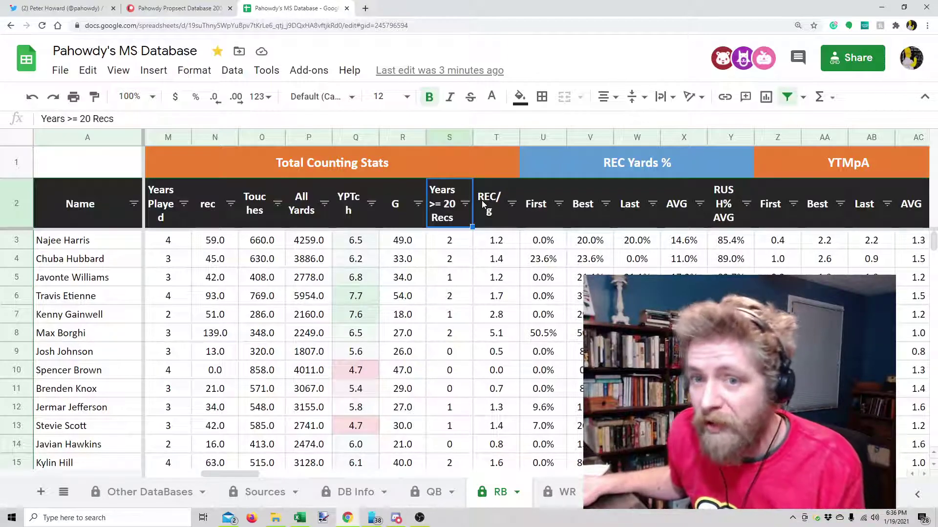
key(Left)
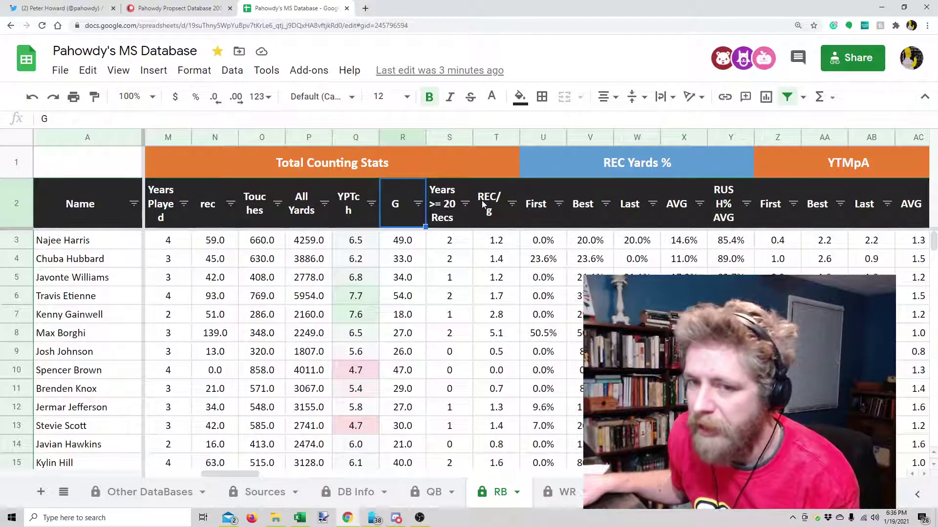
key(Left)
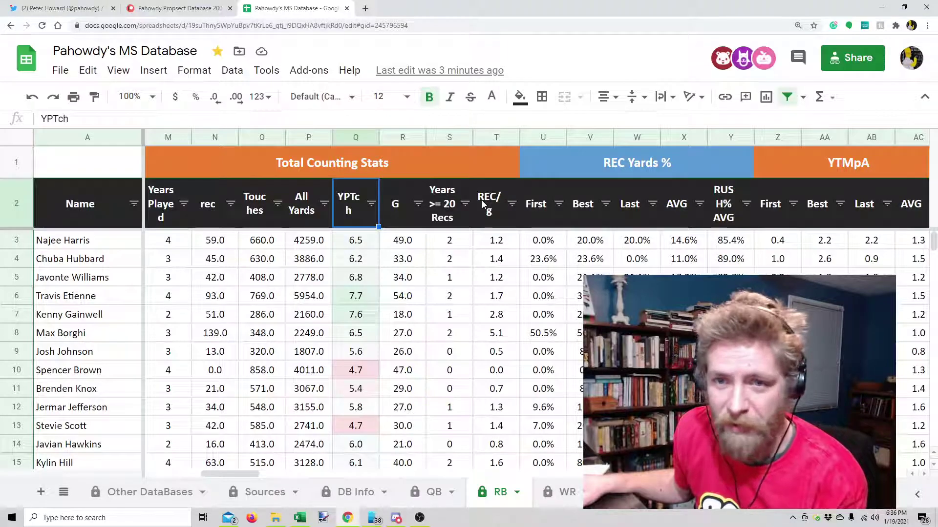
key(Left)
key(Left)
key(Left)
key(Left)
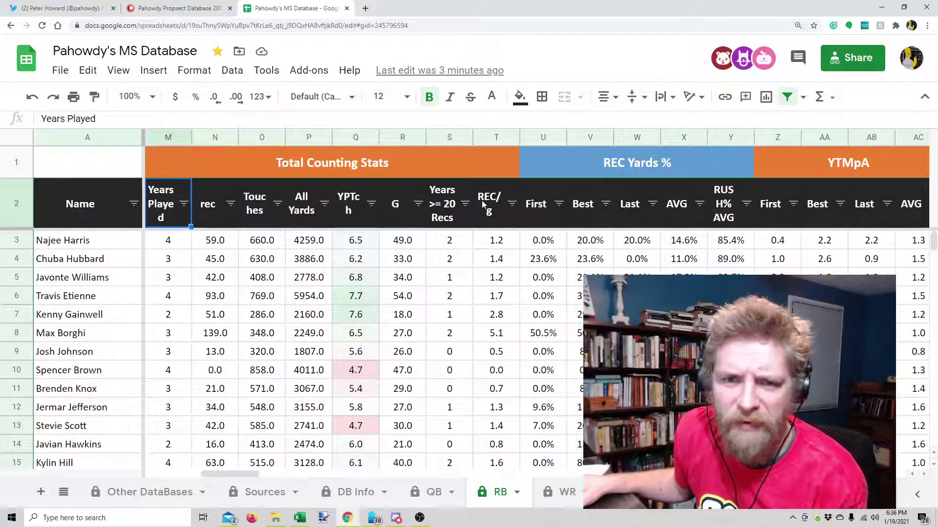
Step: Go from PRE-DRAFT MODEL across all Total Counting Stats and REC Yards % headers to First under YTMpA
key(Left)
key(Right)
key(Right)
key(Right)
key(Right)
key(Right)
key(Right)
key(Right)
key(Right)
key(Right)
key(Right)
key(Right)
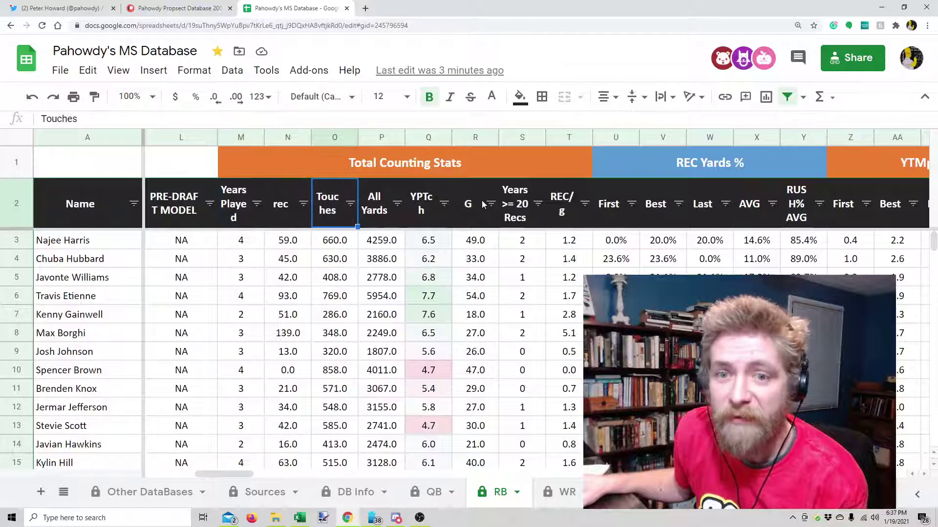
key(Right)
key(Right)
key(Right)
key(Right)
key(Right)
key(Right)
key(Right)
key(Right)
key(Right)
key(Right)
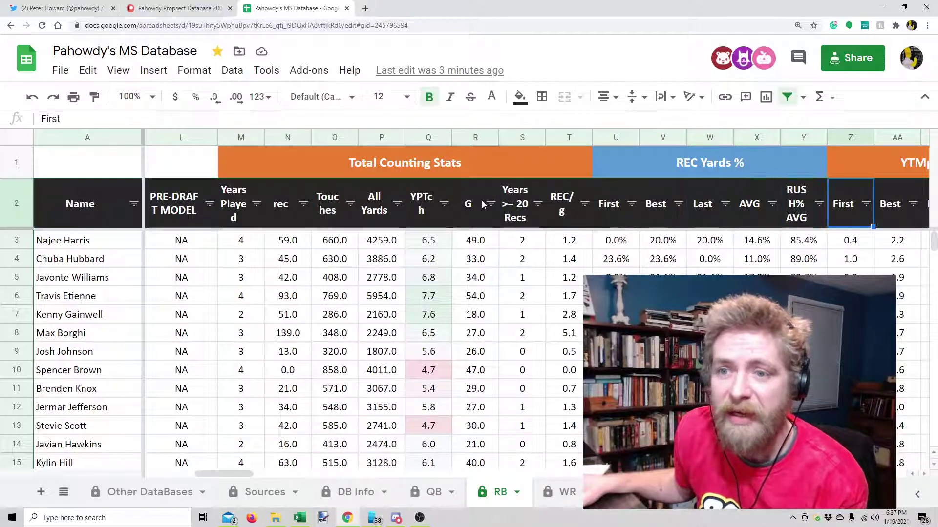
Step: Return to the REC Yards % columns and select their group header in row 1
key(Left)
key(Left)
key(Left)
key(Left)
key(Left)
key(Left)
key(Left)
key(Left)
key(Left)
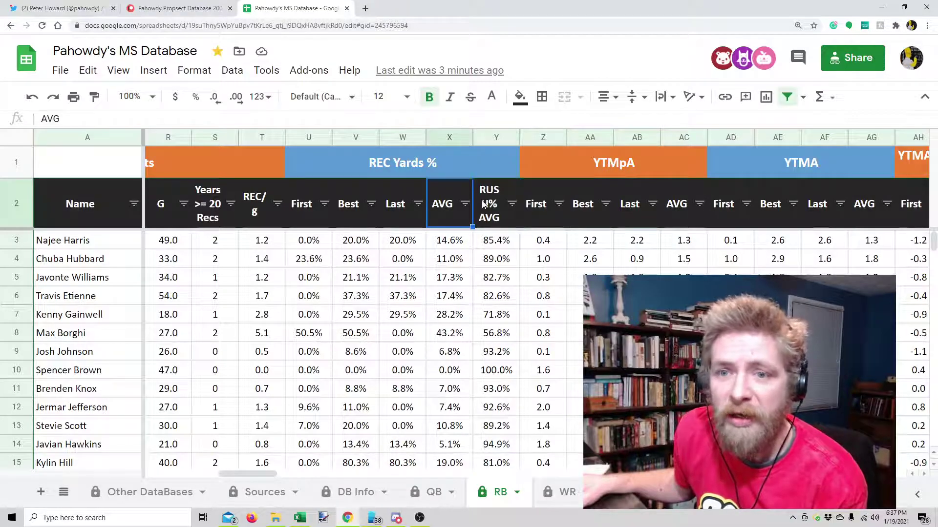
key(Up)
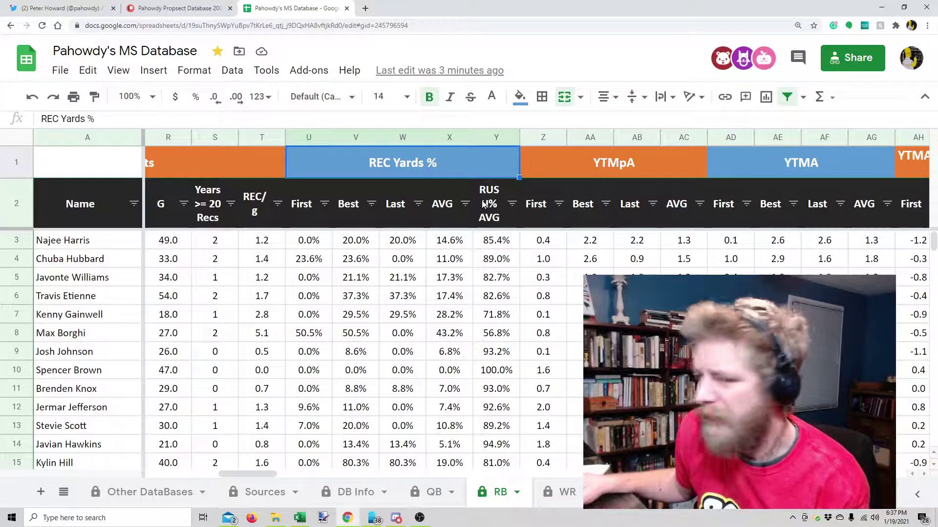
Step: Examine the first player's REC Yards % values in row 3, from Best to RUSH% AVG
key(Down)
key(Down)
key(Left)
key(Left)
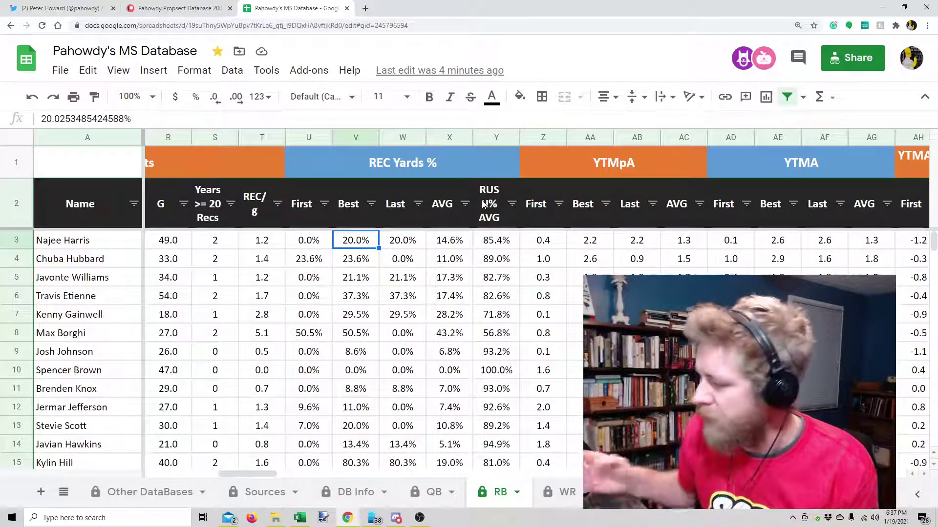
key(Right)
key(Right)
key(Right)
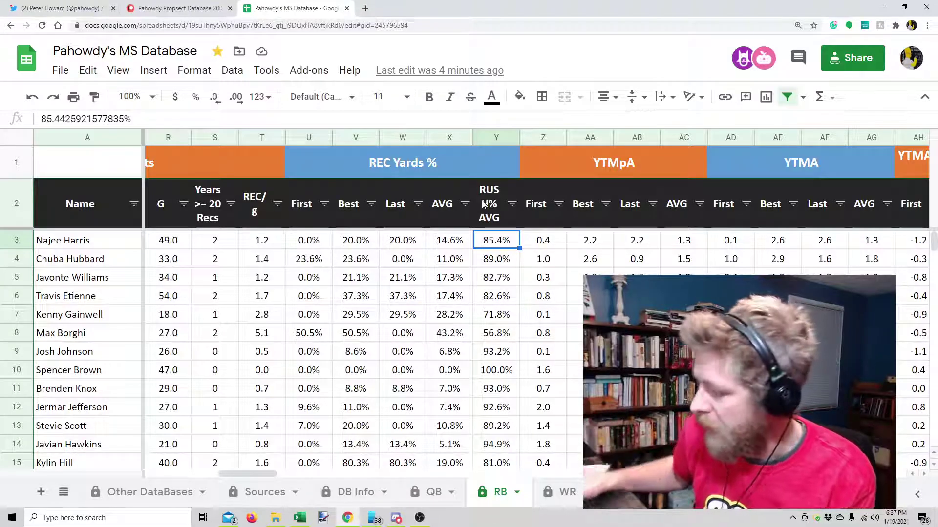
Step: Move to the YTMpA columns and select their group header in row 1
key(Right)
key(Right)
key(Right)
key(Up)
key(Up)
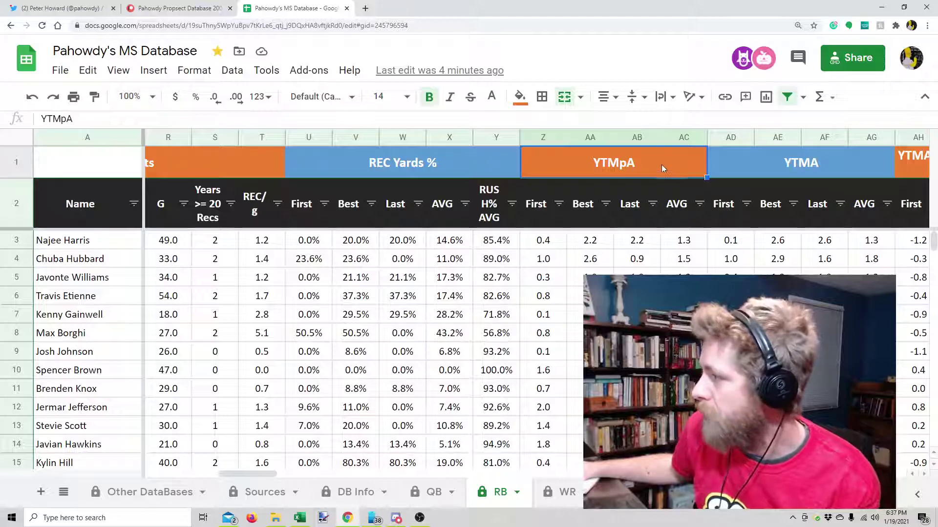
Step: Go through the group headers in row 1 from YTMA past PPR Pts and Games Played to Rush ATTs
key(Right)
key(Right)
key(Right)
key(Right)
key(Right)
key(Right)
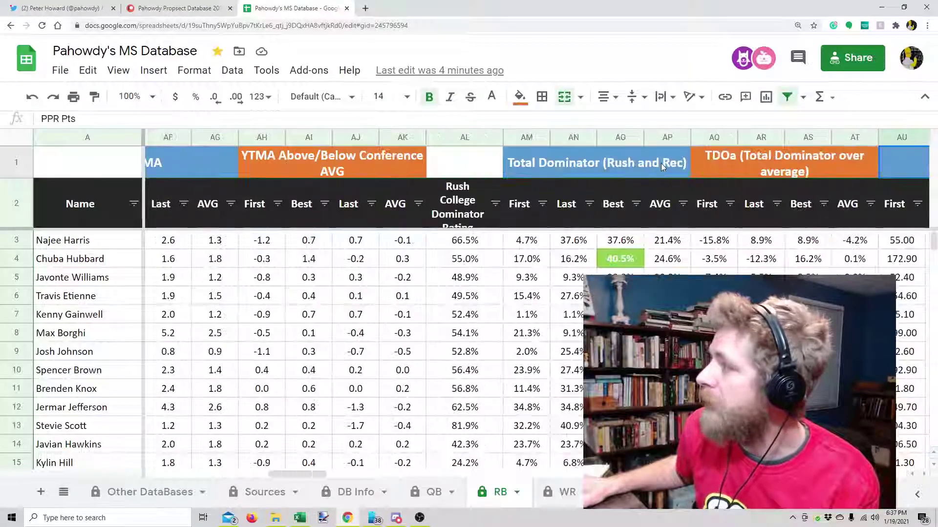
key(Right)
key(Right)
key(Right)
key(Right)
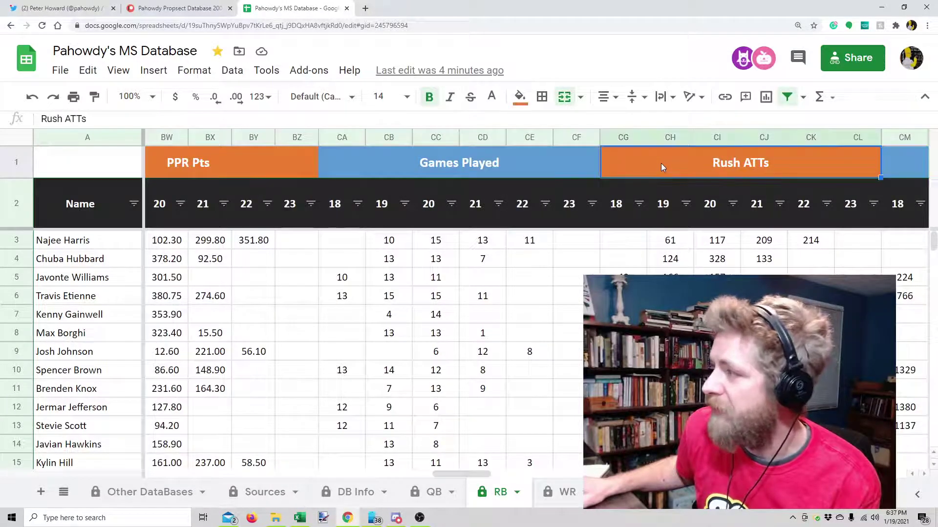
Step: Return along the row 2 headers from the Rush ATTs columns to Age Draft Hit Rate AVG
key(Down)
key(Right)
key(Right)
key(Right)
key(Left)
key(Left)
key(Left)
key(Left)
key(Left)
key(Left)
key(Left)
key(Left)
key(Left)
key(Left)
key(Left)
key(Left)
key(Left)
key(Left)
key(Left)
key(Left)
key(Left)
key(Left)
key(Left)
key(Left)
key(Left)
key(Left)
key(Left)
key(Left)
key(Left)
key(Left)
key(Left)
key(Left)
key(Left)
key(Left)
key(Left)
key(Left)
key(Left)
key(Left)
key(Left)
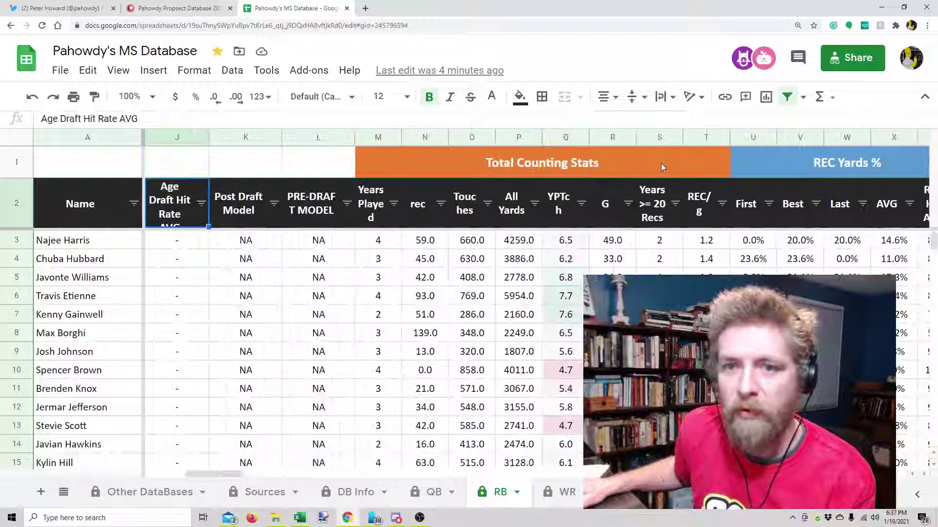
Step: Go through the row 1 group headers past Total Counting Stats and REC Yards %, and select YTMpA
key(Up)
key(Right)
key(Right)
key(Right)
key(Right)
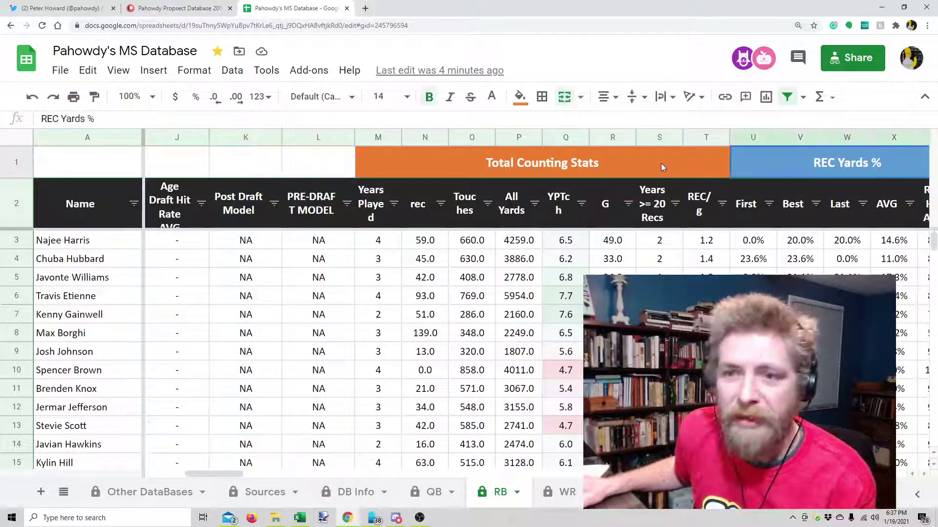
key(Right)
key(Right)
key(Right)
key(Left)
key(Left)
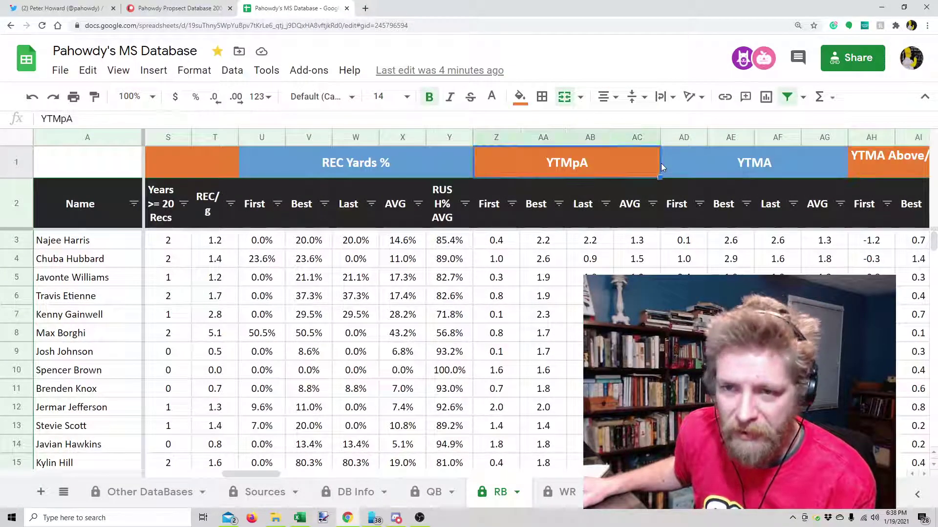
Step: Examine the First, Best, Last and AVG headers under YTMpA and YTMA
key(Down)
key(Right)
key(Right)
key(Right)
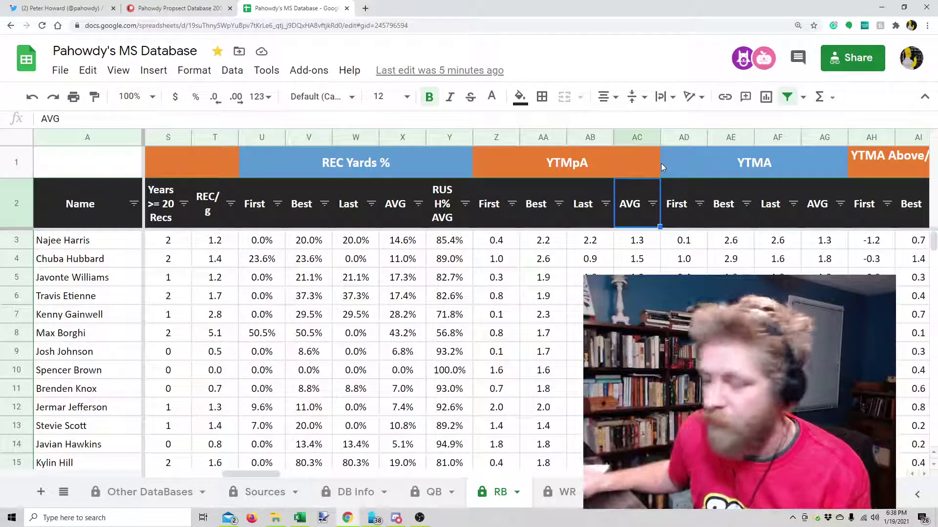
key(Right)
key(Right)
key(Right)
key(Right)
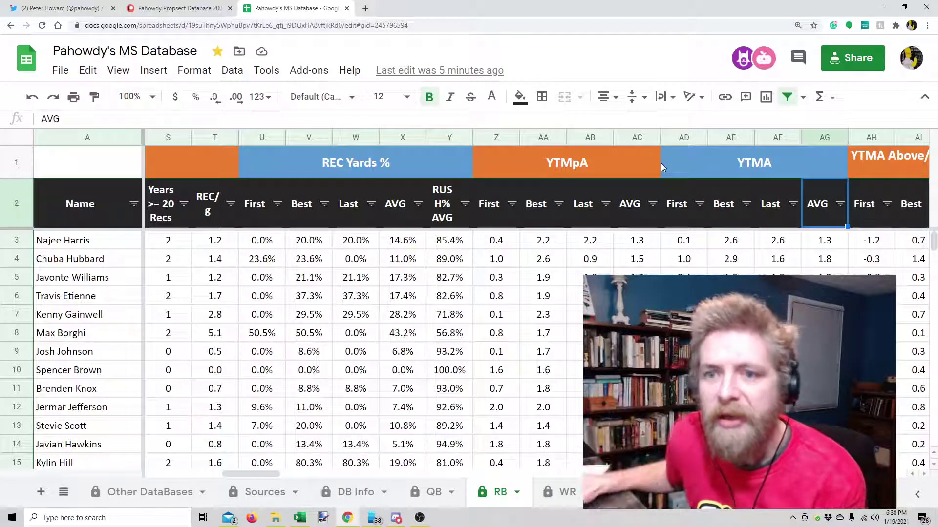
Step: Compare the YTMpA and YTMA group headers in row 1, switching between the two
key(Up)
key(Left)
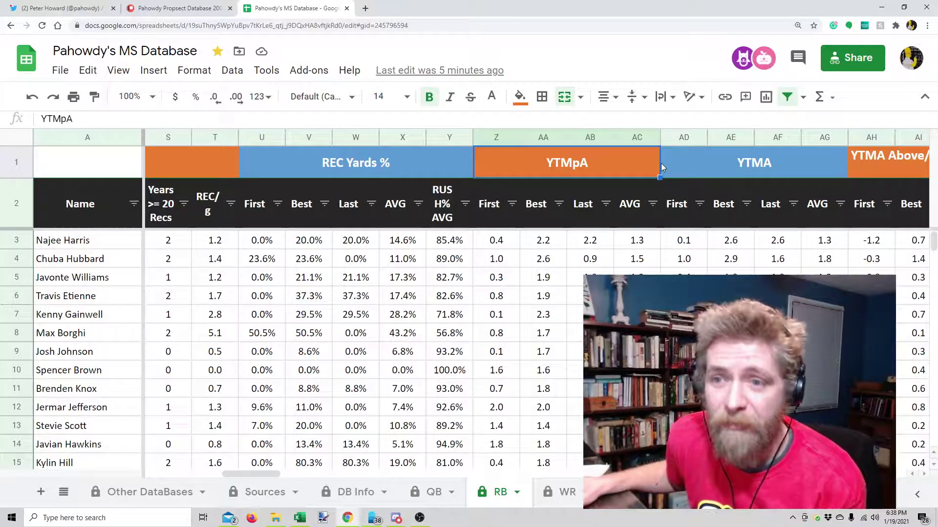
click(663, 168)
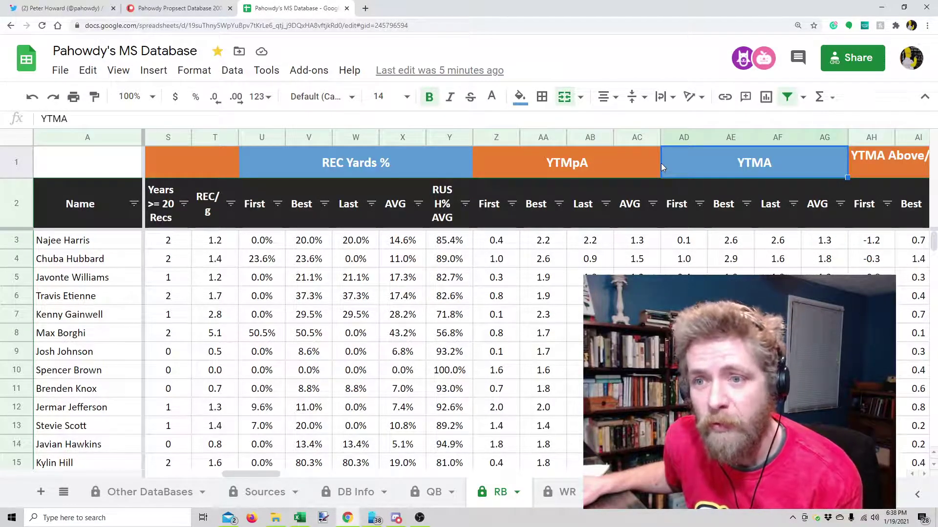
key(Left)
key(Right)
key(Left)
key(Right)
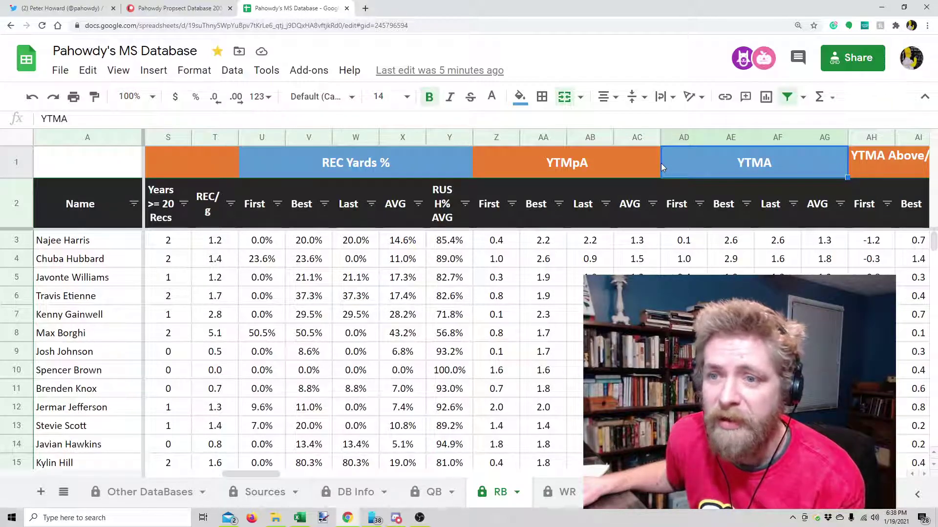
key(Left)
key(Right)
key(Left)
key(Right)
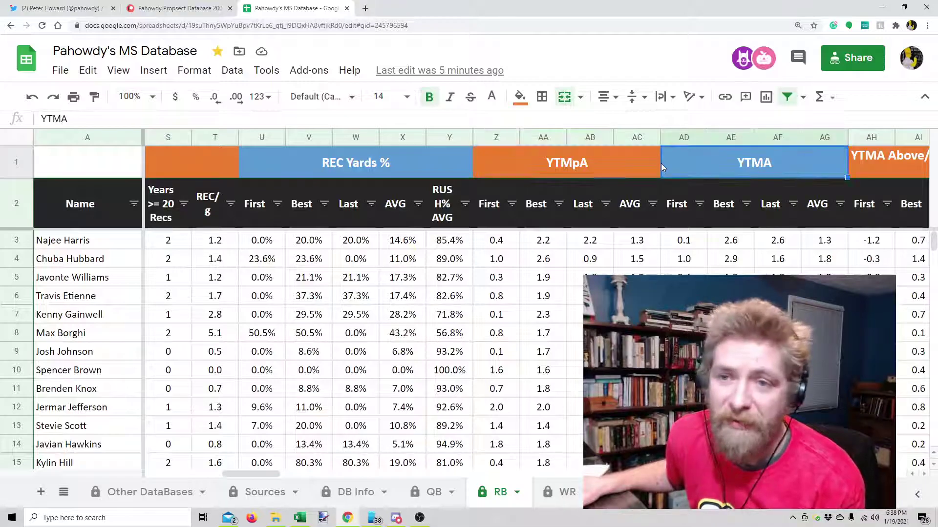
key(Left)
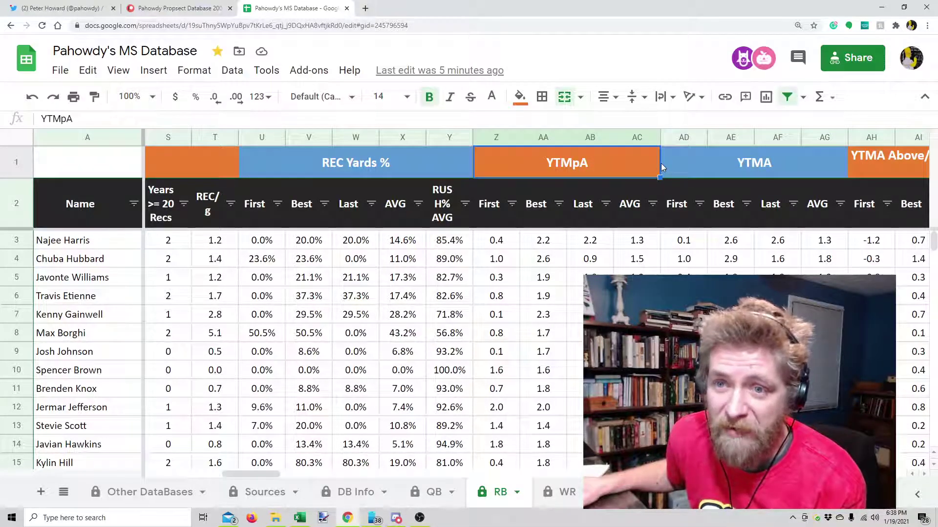
key(Right)
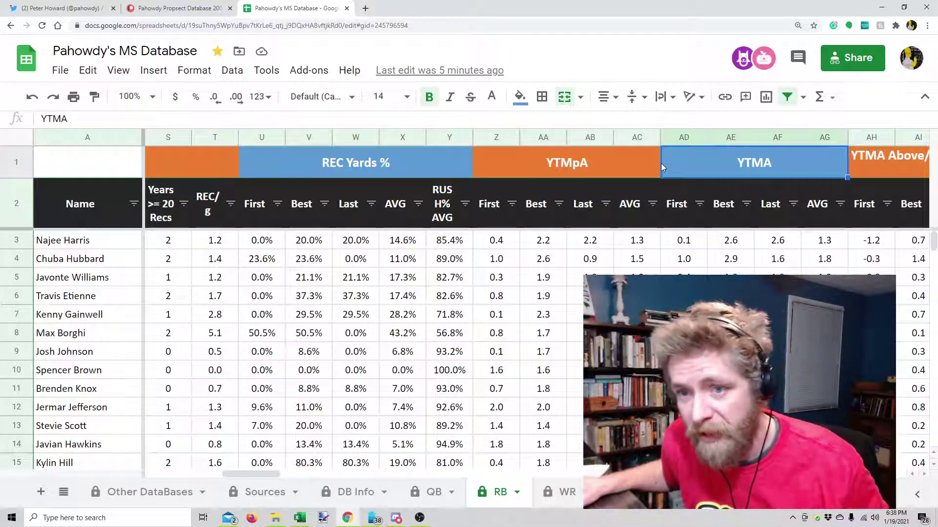
Step: Look over the row 1 headers beyond YTMA and select YTMA Above/Below Conference AVG
key(Right)
key(Right)
key(Right)
key(Left)
key(Left)
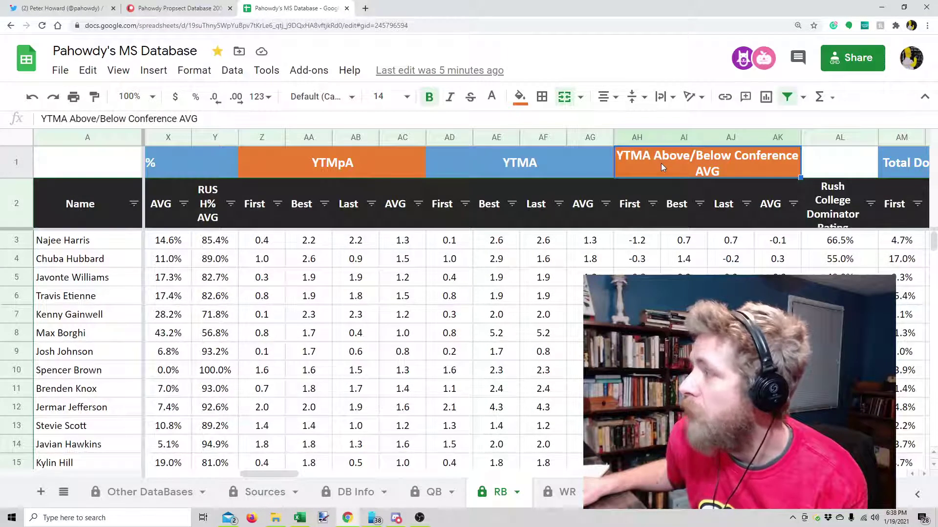
key(Right)
key(Right)
key(Right)
key(Right)
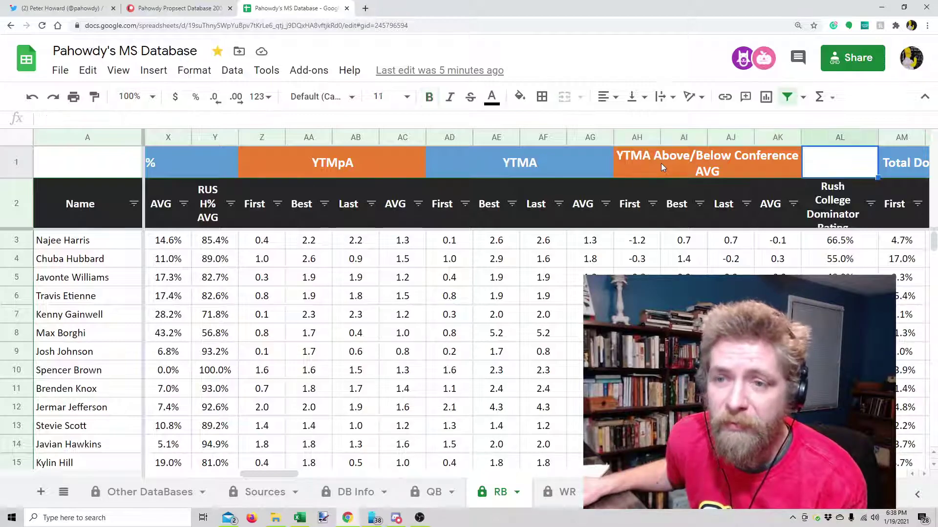
key(Left)
key(Left)
key(Left)
key(Left)
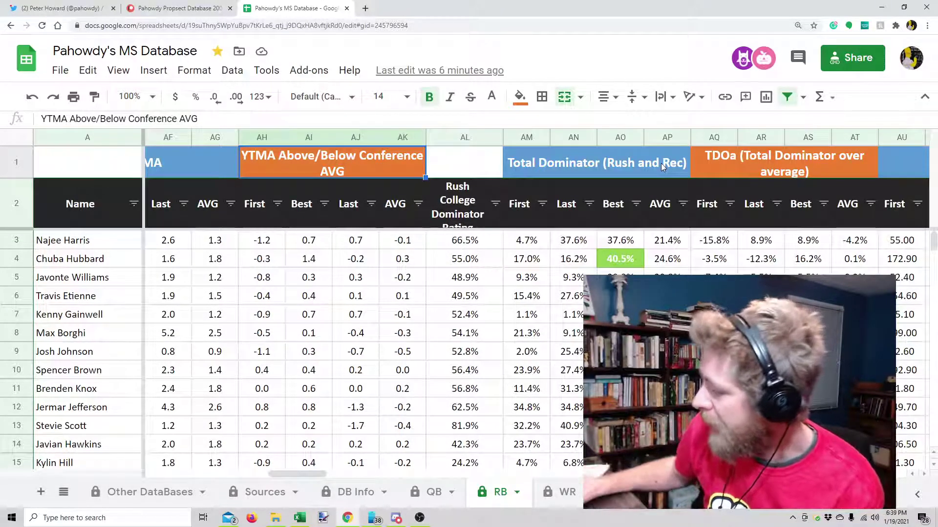
Step: Compare the row 3 First values under YTMA and YTMA Above/Below Conference AVG
key(Down)
key(Down)
key(Left)
key(Left)
key(Left)
key(Left)
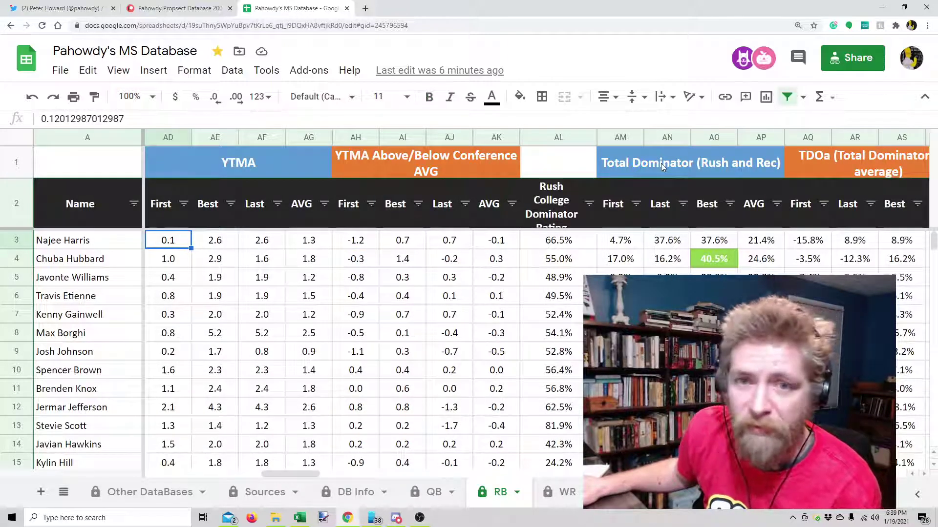
key(Right)
key(Right)
key(Right)
key(Right)
key(Down)
key(Up)
key(Up)
key(Down)
key(Left)
key(Left)
key(Left)
key(Left)
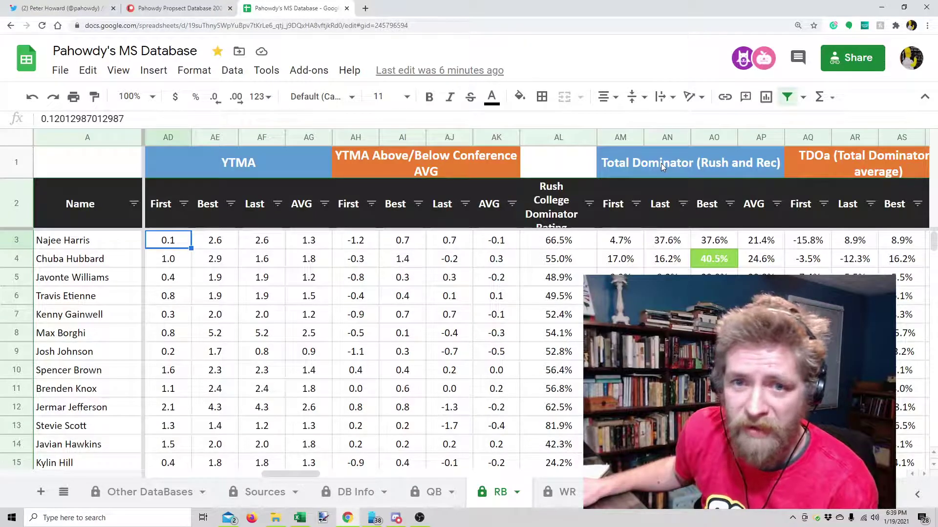
Step: Go through the row 3 values under YTMA Above/Below Conference AVG from First to AVG
key(Right)
key(Right)
key(Right)
key(Right)
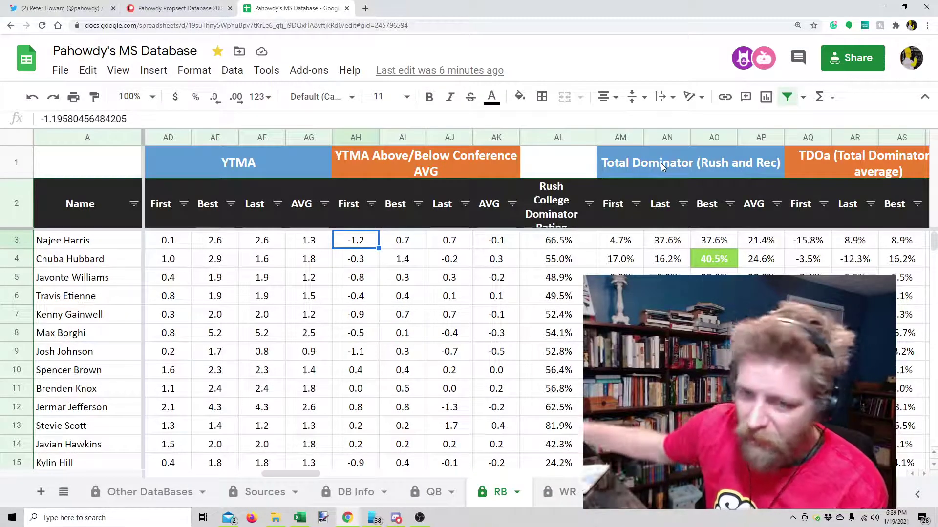
key(Right)
key(Right)
key(Right)
key(Right)
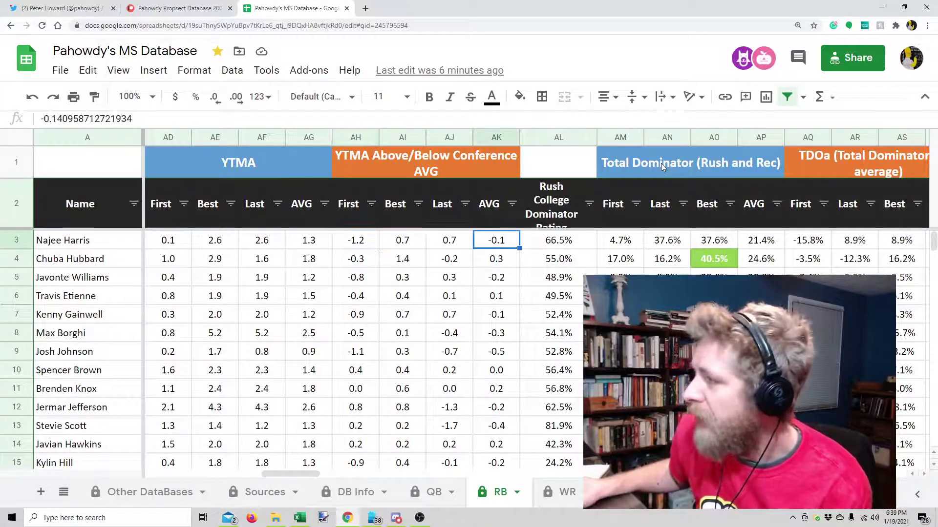
Step: Go through the row 2 headers from Rush College Dominator Rating across Total Dominator to TDOa Best
key(Up)
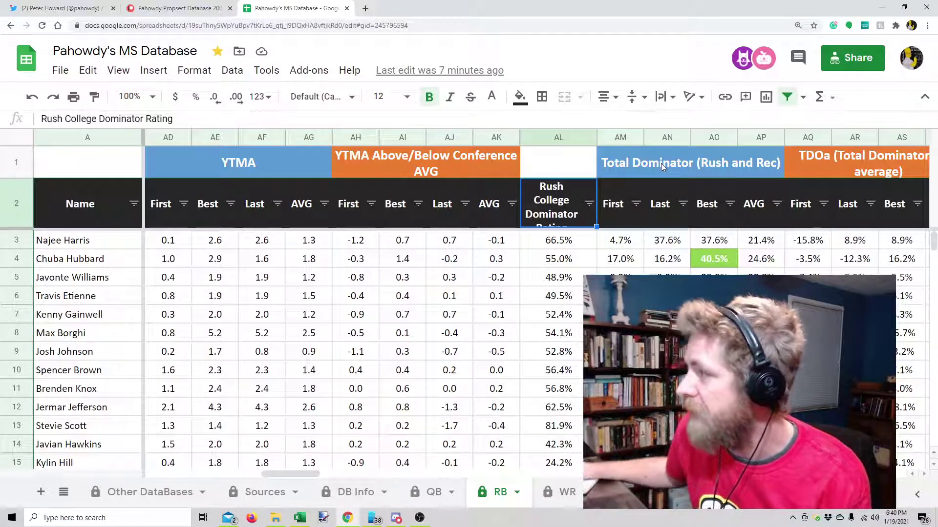
key(Right)
key(Right)
key(Right)
key(Right)
key(Right)
key(Right)
key(Right)
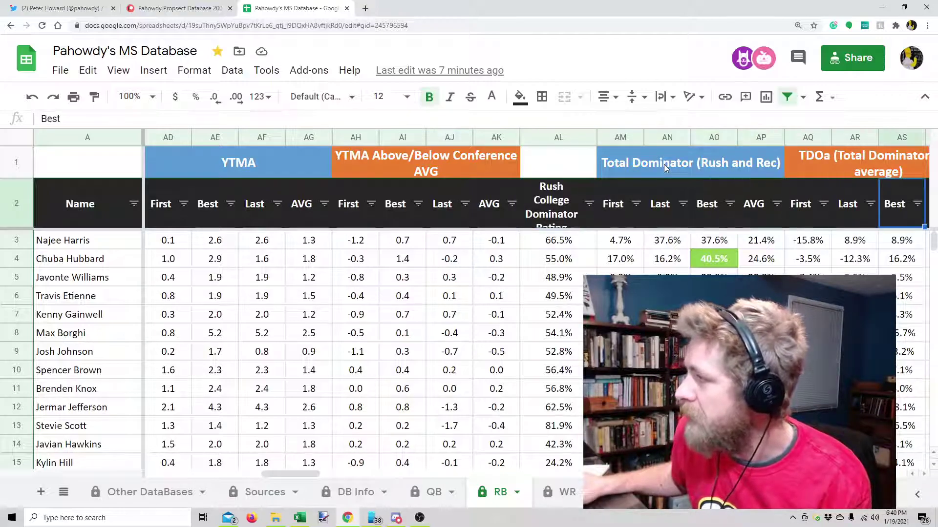
key(Right)
key(Right)
key(Left)
key(Left)
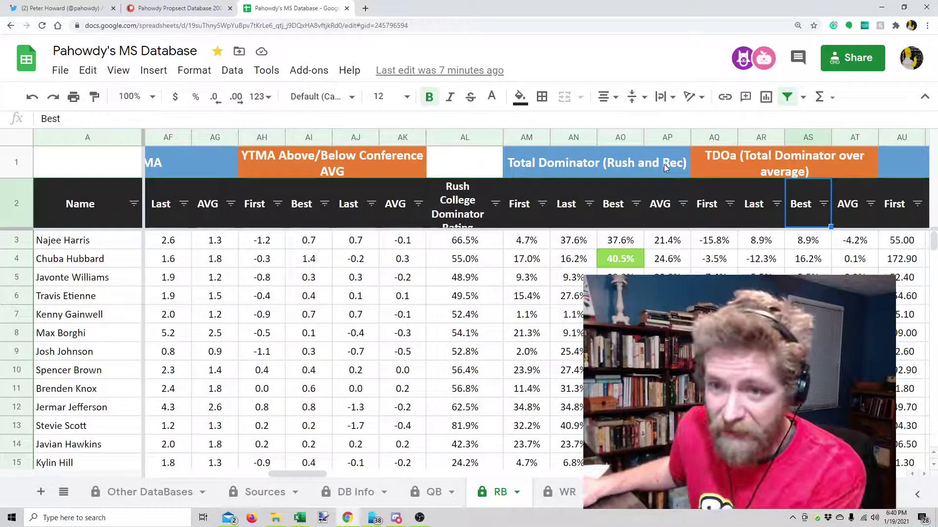
Step: Examine the TDOa (Total Dominator over average) group header and its AVG column header
key(Right)
key(Right)
key(Left)
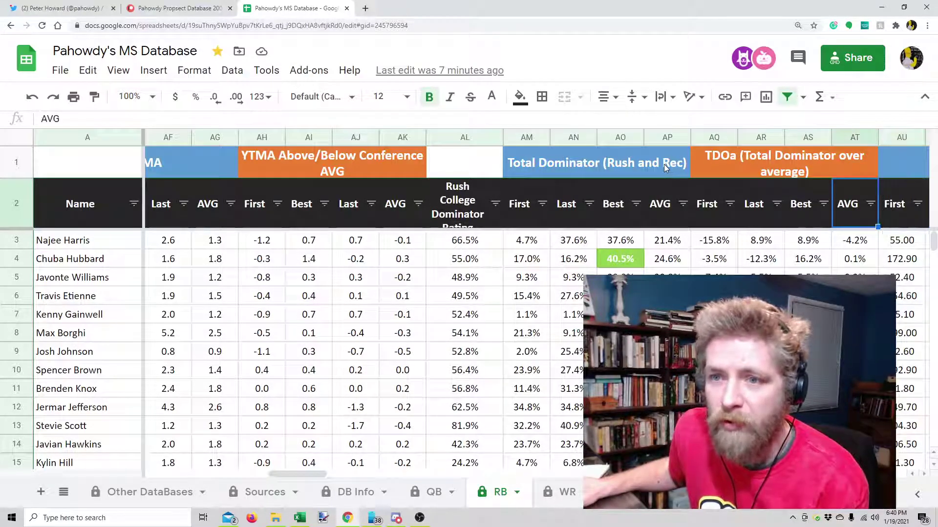
key(Up)
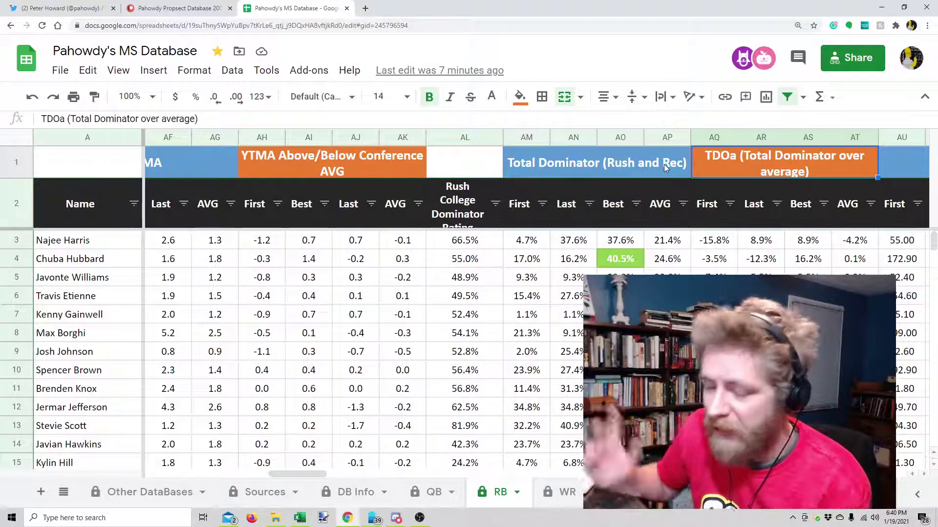
key(Down)
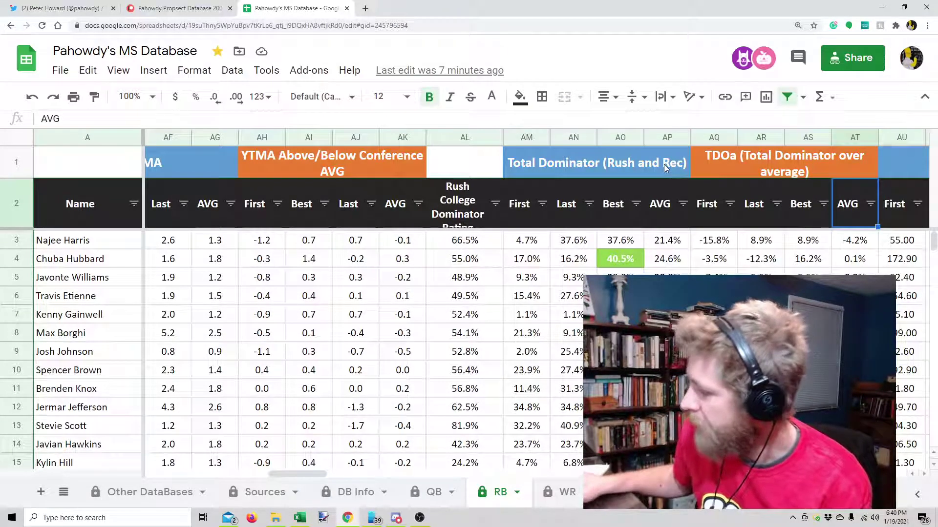
Step: Go through the row 2 headers under PPR Pts and PPR PPG to YTMpA Over Conference RB1 AVG
key(Right)
key(Right)
key(Right)
key(Right)
key(Right)
key(Right)
key(Right)
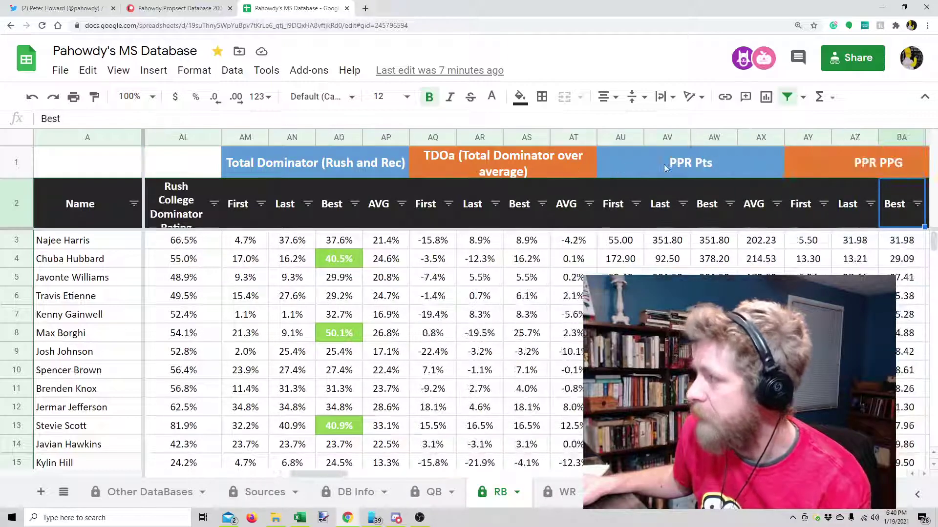
key(Right)
key(Right)
key(Right)
key(Right)
key(Right)
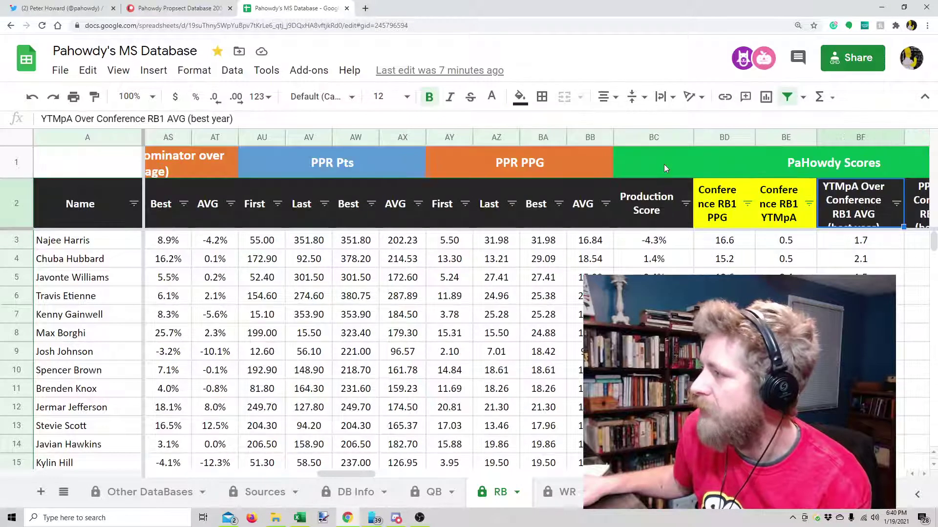
Step: Look over the remaining PaHowdy Scores headers up to Combine Score and return to Production Score
key(Right)
key(Right)
key(Right)
key(Right)
key(Right)
key(Right)
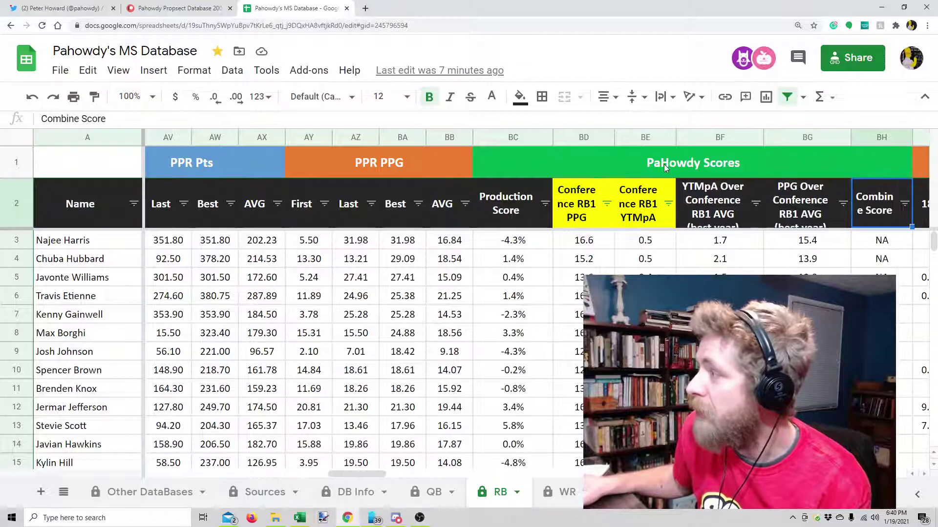
key(Right)
key(Left)
key(Left)
key(Left)
key(Left)
key(Left)
key(Left)
key(Left)
key(Left)
key(Left)
key(Left)
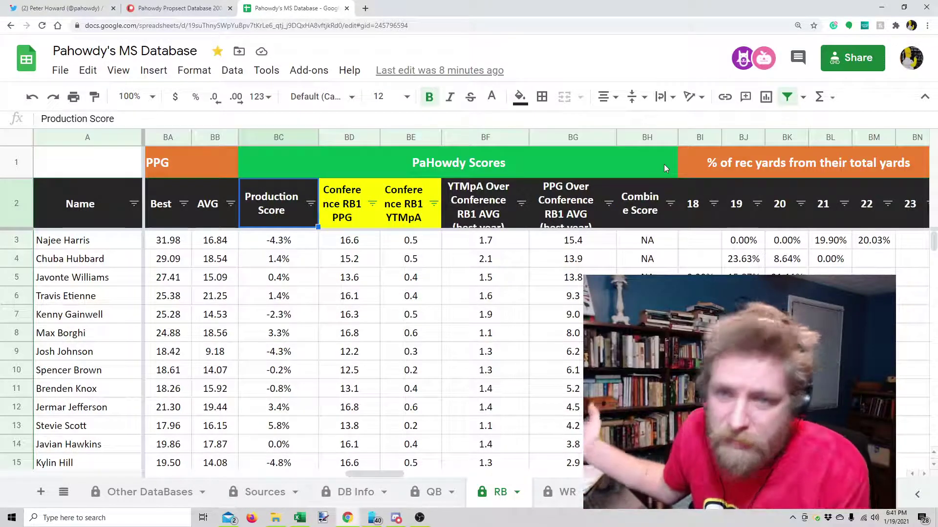
Step: Go through the Conference RB1 PPG and Conference RB1 YTMpA headers to YTMpA Over Conference RB1 AVG (best year)
key(Right)
key(Right)
key(Right)
key(Right)
key(Left)
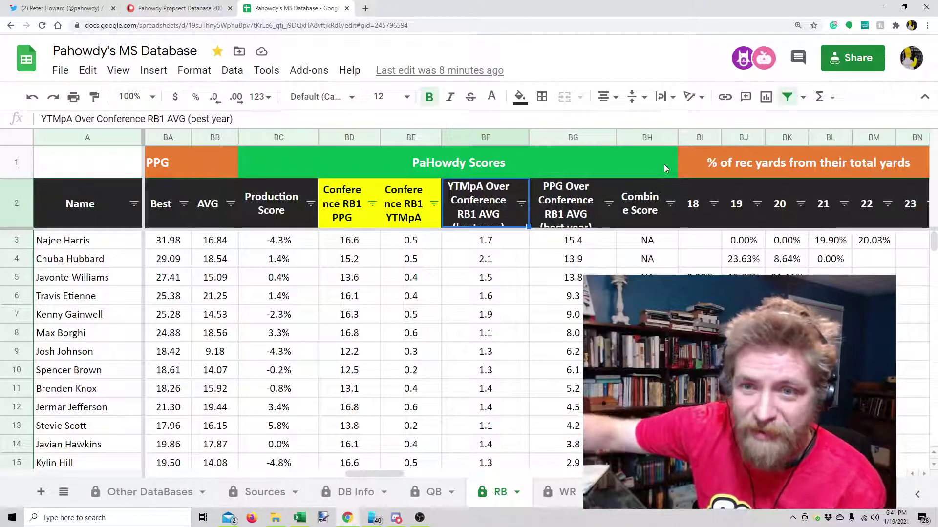
Step: Go past PPG Over Conference RB1 AVG to the first age columns and return to Combine Score
key(Right)
key(Right)
key(Right)
key(Right)
key(Right)
key(Left)
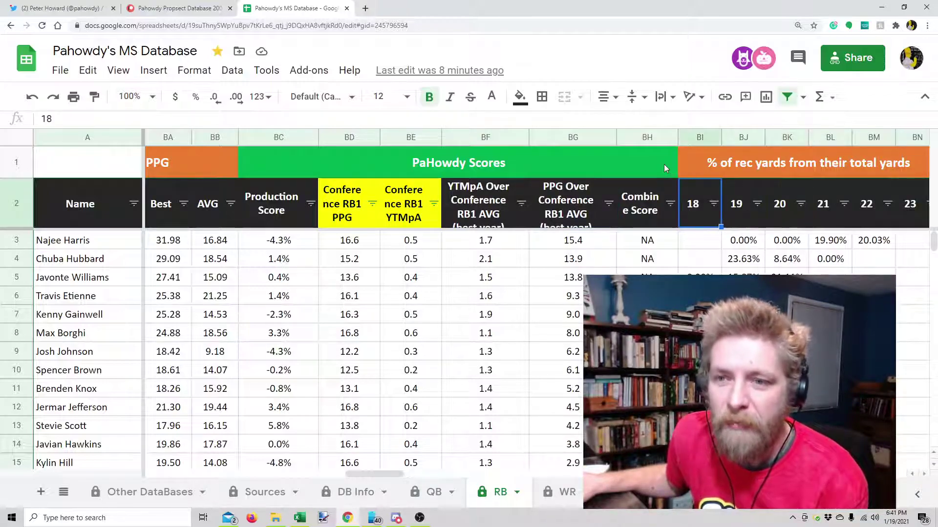
key(Left)
key(Left)
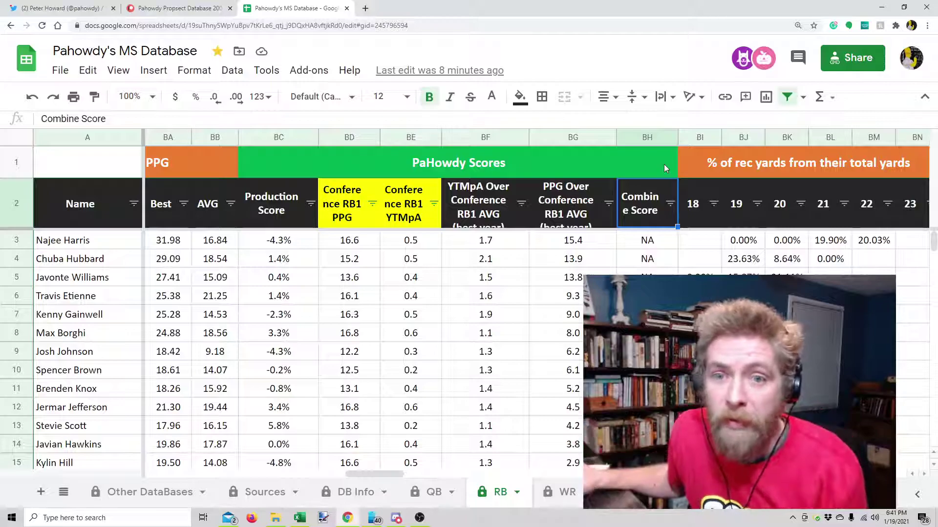
Step: Go through the age columns under % of rec yards from their total yards, PPR PPG and PPR Pts
key(Right)
key(Right)
key(Right)
key(Right)
key(Right)
key(Right)
key(Right)
key(Right)
key(Right)
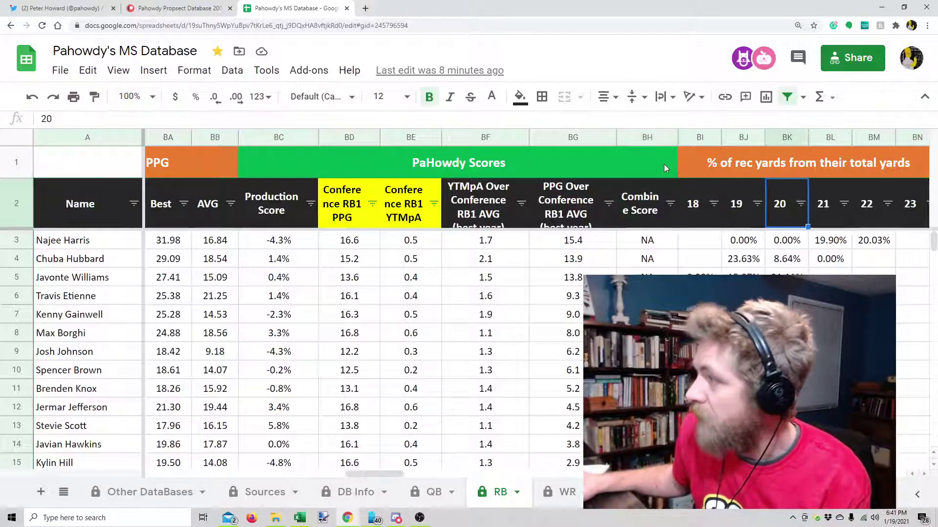
key(Right)
key(Right)
key(Right)
key(Right)
key(Right)
key(Right)
key(Right)
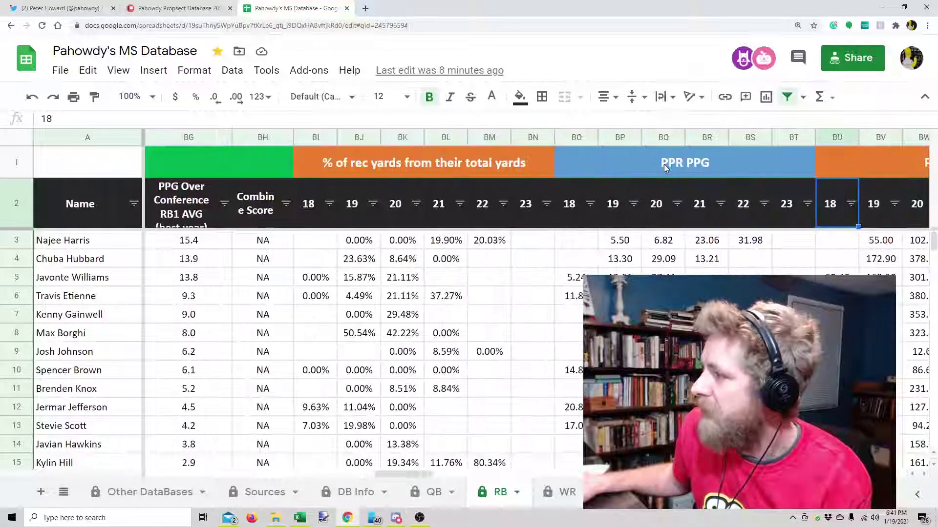
key(Right)
key(Right)
key(Right)
Step: Go through the row 1 group headers from Games Played and the rushing totals to MS Rush TDs
key(Up)
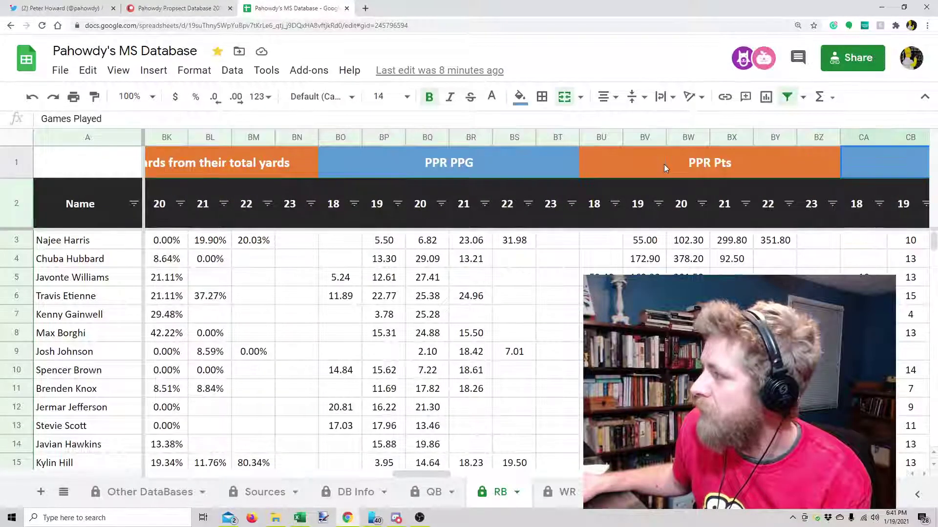
key(Right)
key(Right)
key(Right)
key(Right)
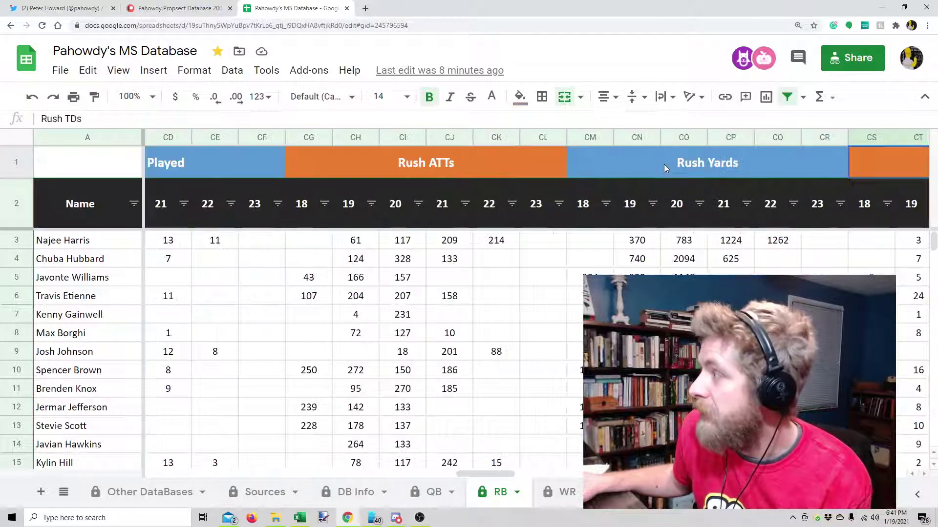
key(Right)
key(Left)
key(Left)
key(Left)
key(Right)
key(Right)
key(Right)
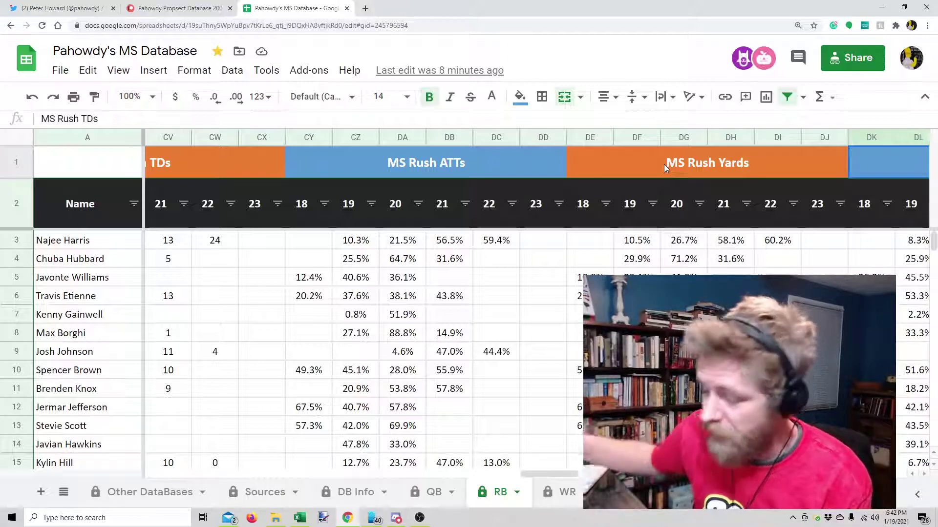
Step: Go through the receiving group headers in row 1 past REC Yards and REC TDs to MS RECs
key(Right)
key(Right)
key(Right)
key(Right)
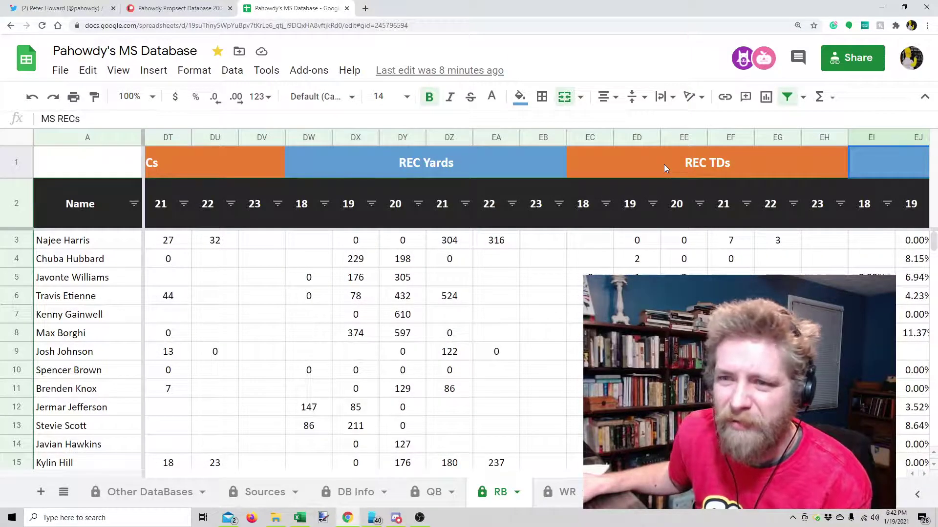
Step: Go through the row 1 headers from MS REC Yards to YTMA Above Conference AVG and return to Total Dominator
key(Right)
key(Right)
key(Right)
key(Right)
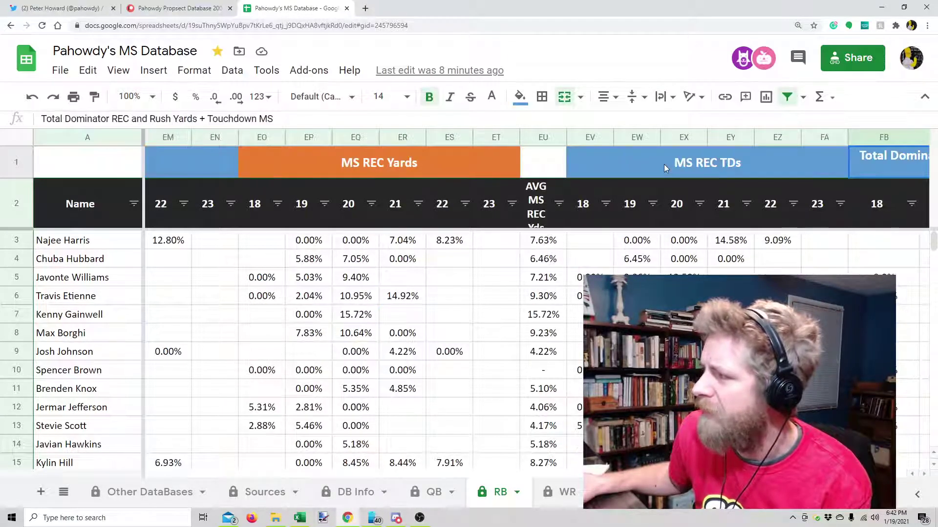
key(Right)
key(Right)
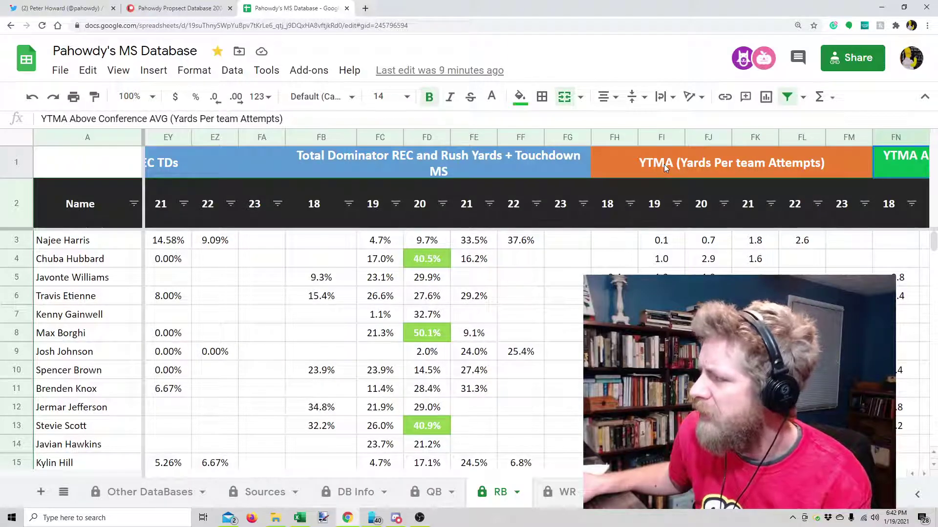
key(Left)
key(Left)
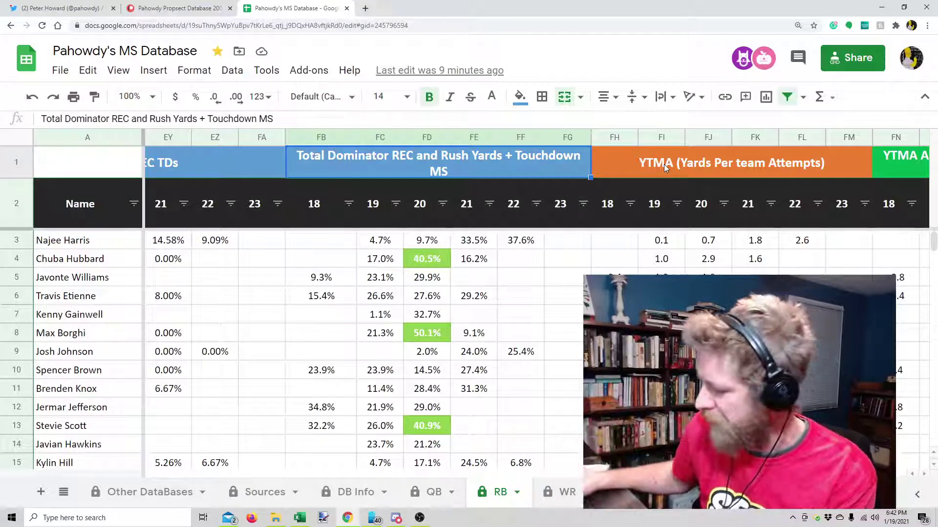
Step: Go through the row 1 group headers from YTMA and YTMPA to Combine, then examine the HaSS column header
key(Right)
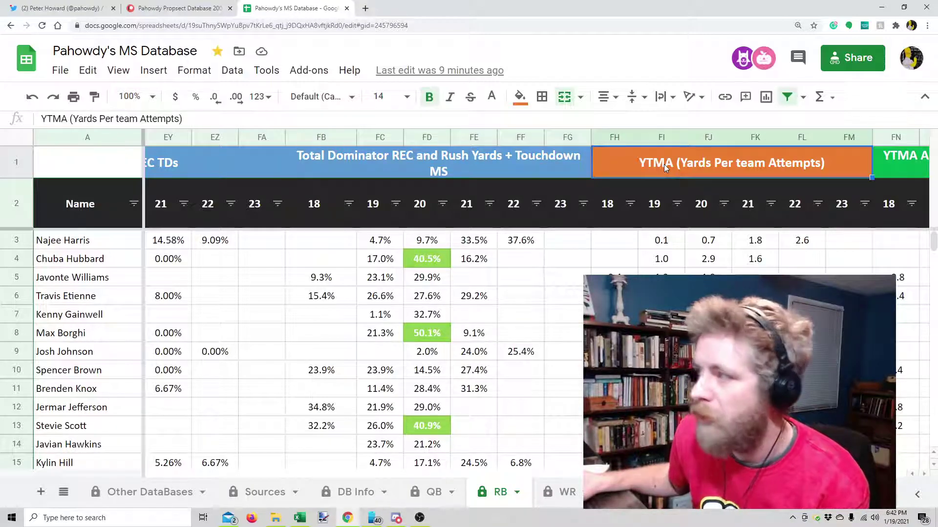
key(Right)
key(Right)
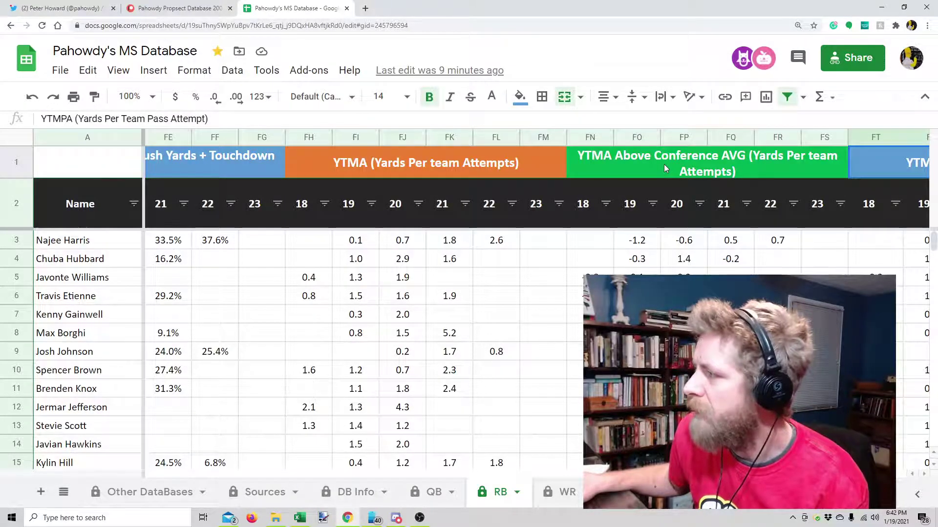
key(Right)
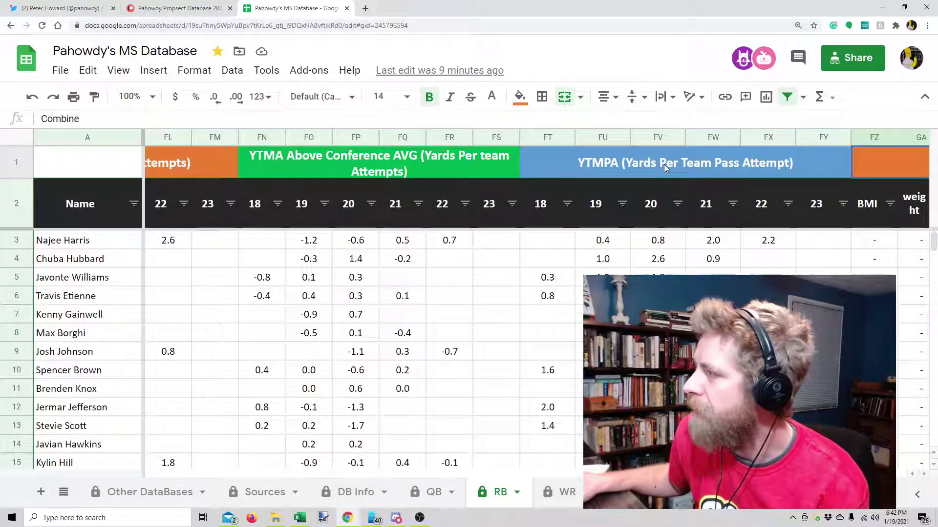
key(Right)
key(Left)
key(Left)
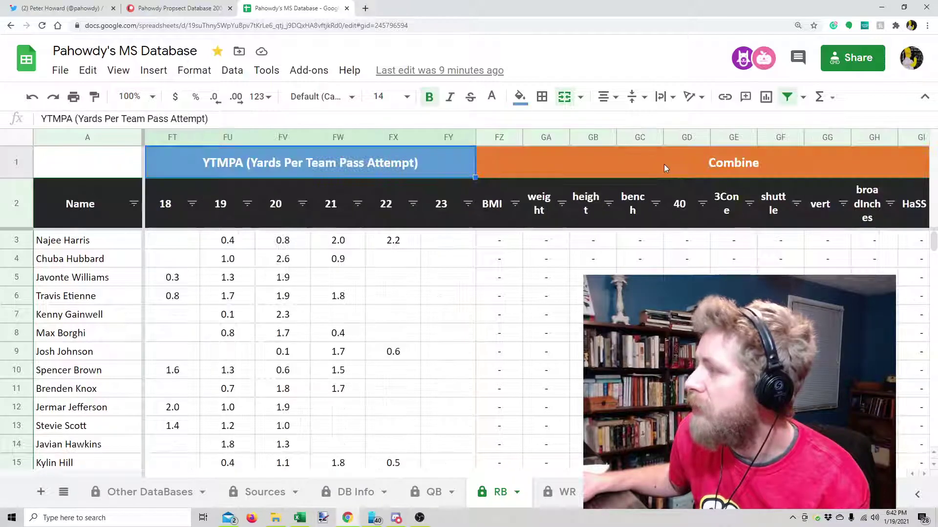
key(Right)
key(Right)
key(Down)
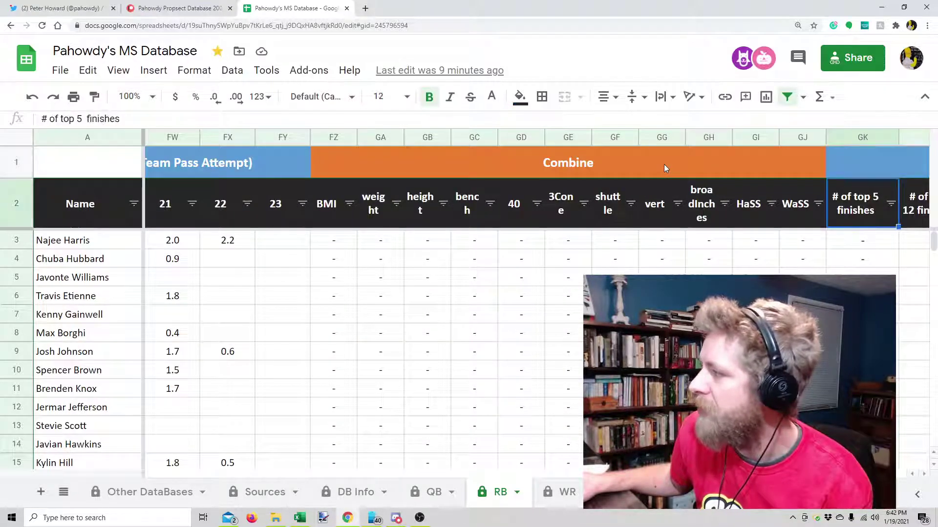
key(Left)
key(Left)
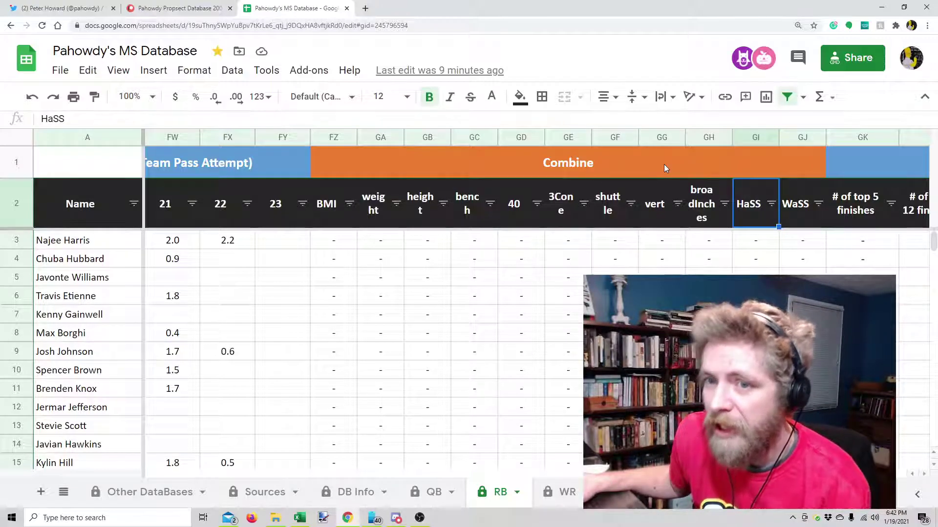
text(0)
key(Tab)
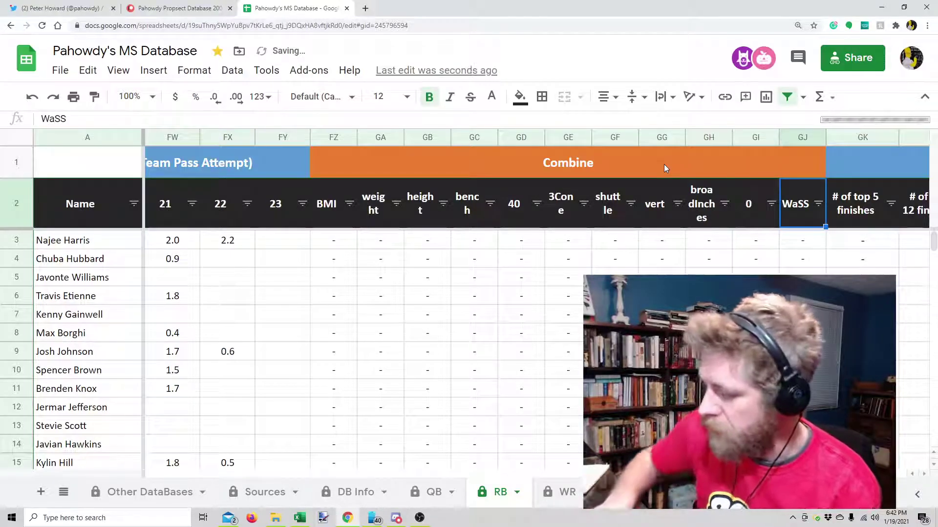
key(ctrl+z)
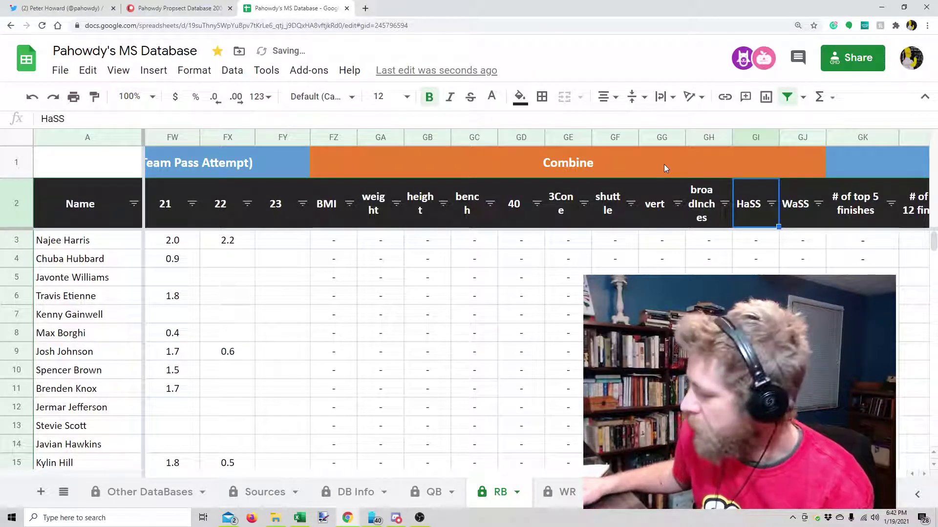
Step: Widen all the Combine columns from BMI to WaSS (FZ to GJ) together so their headers fit better
key(Right)
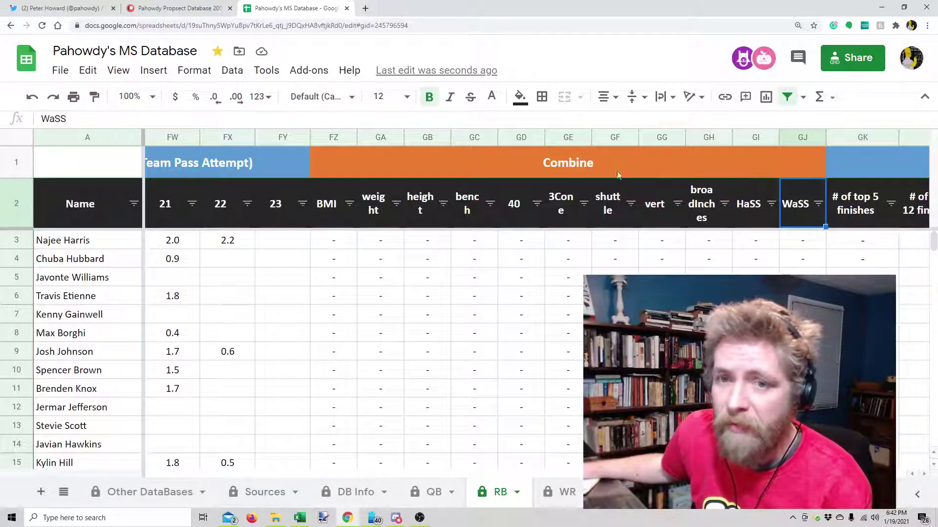
mouse_move(334, 137)
mouse_down()
mouse_move(862, 137)
mouse_move(803, 137)
mouse_up()
drag(357, 137, 365, 137)
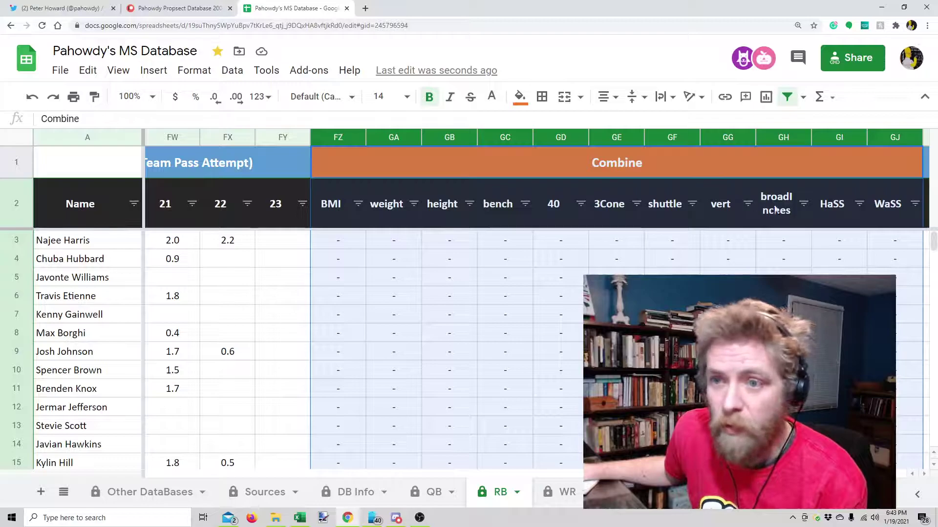
Step: Go through the row 2 headers from WaSS across the NFL Career Marks columns to Year 1 PPG
click(881, 209)
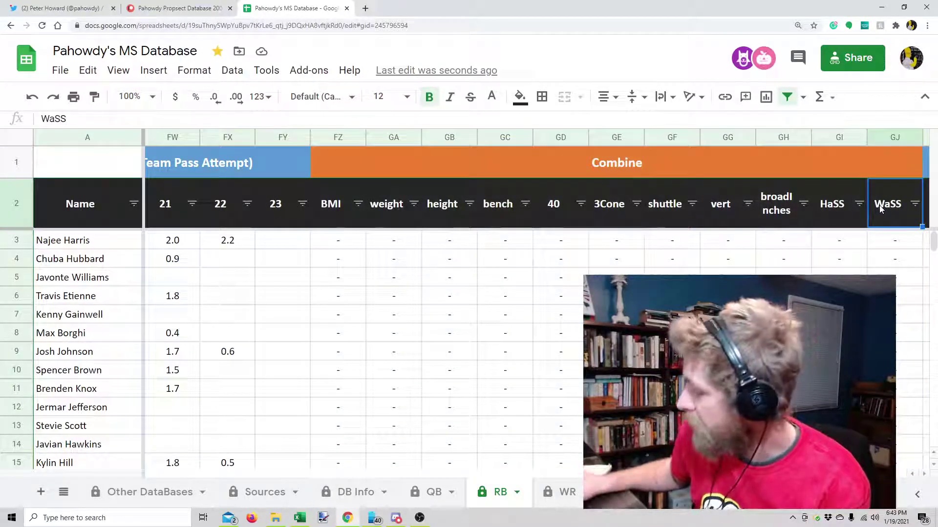
key(Right)
key(Right)
key(Right)
key(Right)
key(Right)
key(Right)
key(Right)
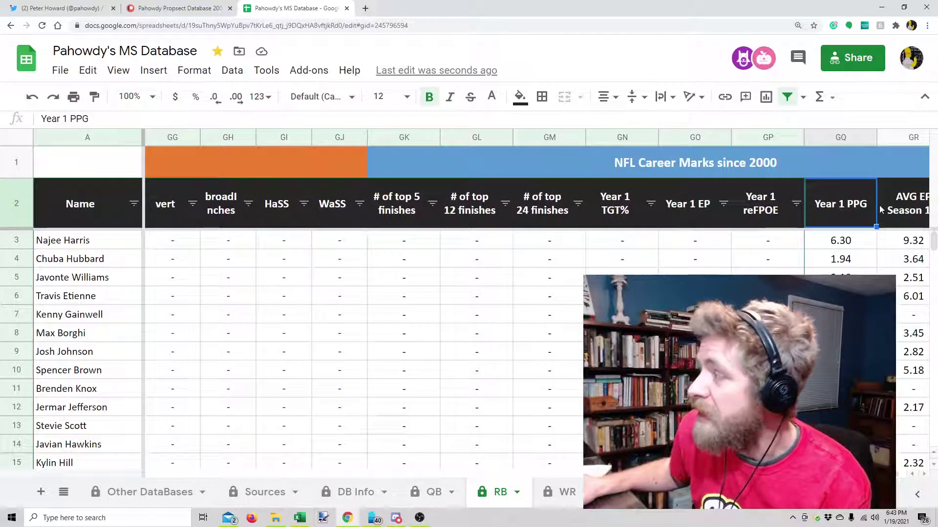
Step: Go back through the NFL Career Marks headers from Year 1 EP and Year 1 TGT% to # of top 5 finishes
key(Left)
key(Left)
key(Up)
key(Down)
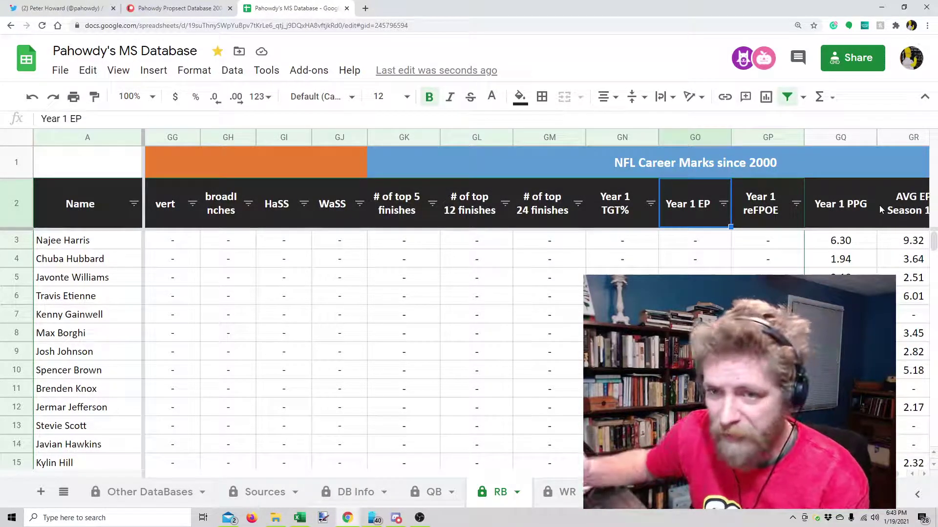
key(Left)
key(Left)
key(Left)
key(Left)
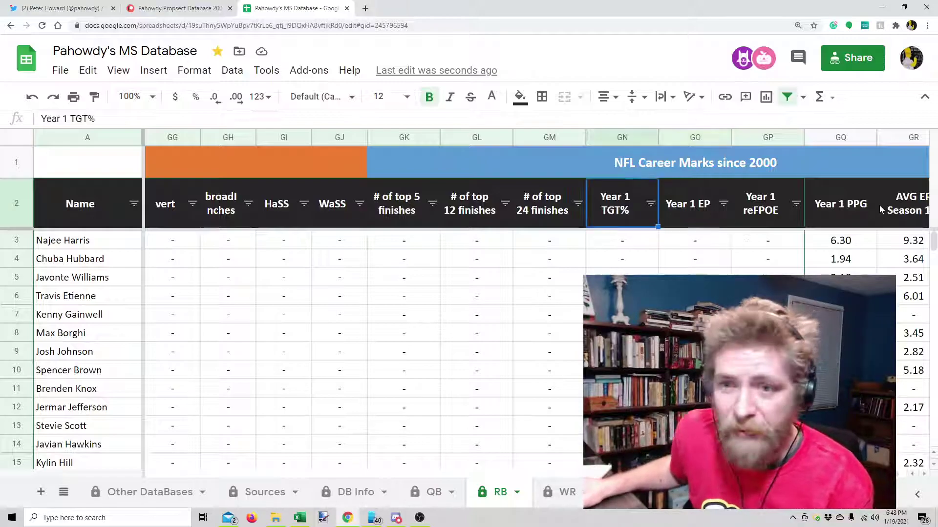
key(Down)
text(0)
key(BackSpace)
key(Tab)
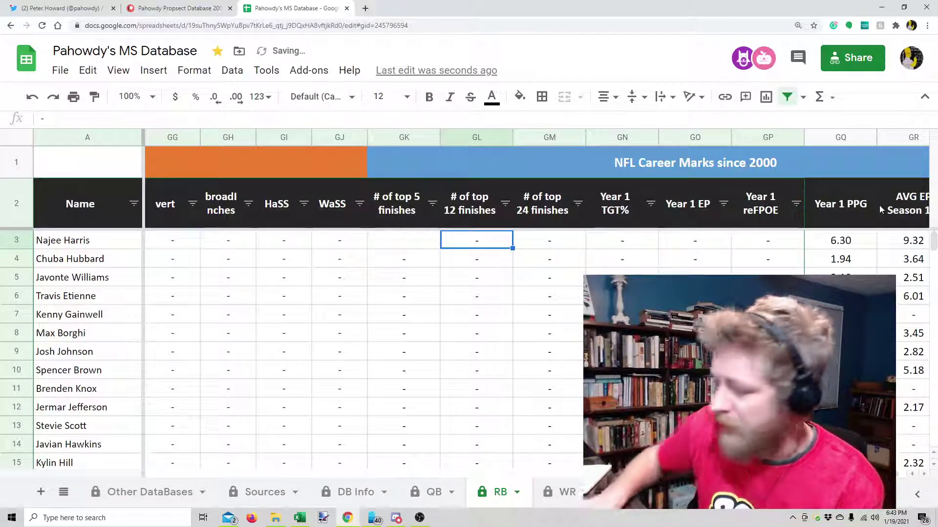
key(Left)
text(-)
key(Tab)
Step: Go through the remaining NFL Career Marks columns in row 3 and examine the AVG EP and AVG PPG (PPR) Season 1-3 headers
key(Tab)
key(Tab)
key(Tab)
key(Tab)
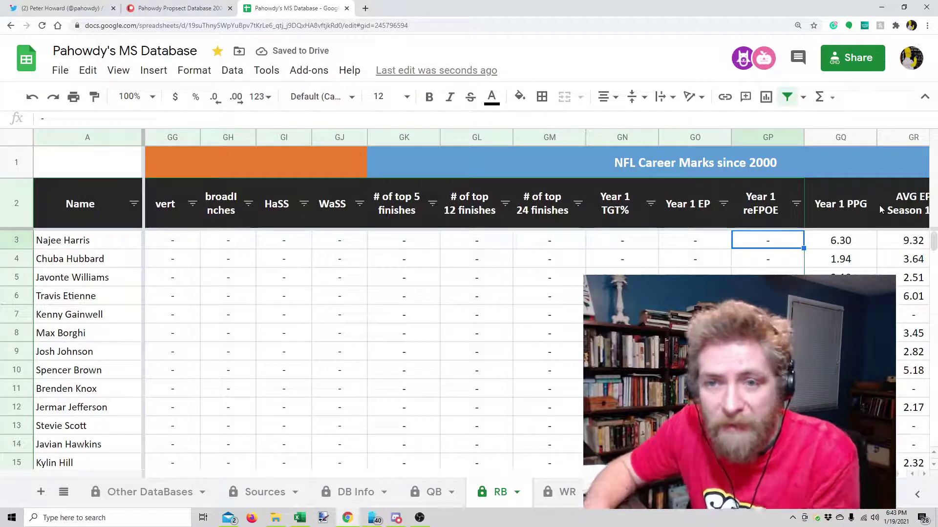
key(Tab)
key(Tab)
key(Tab)
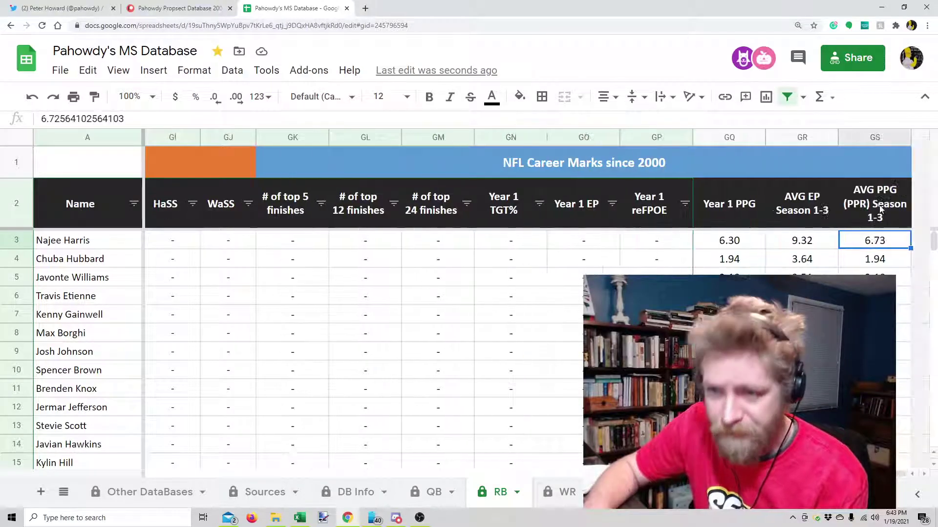
key(Up)
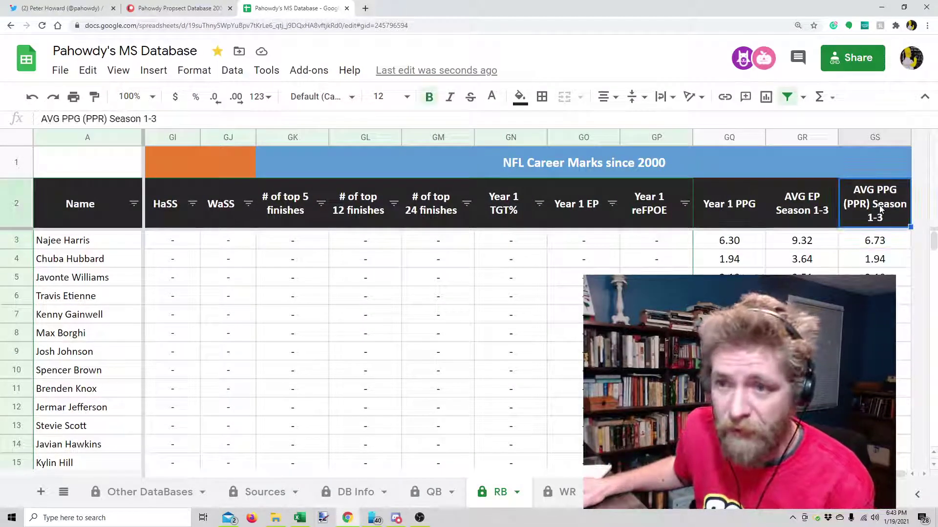
key(Left)
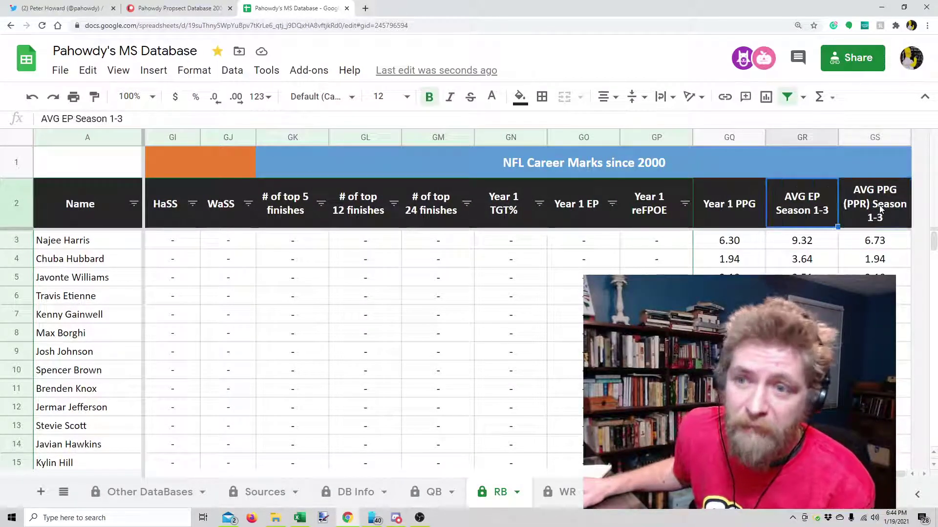
key(Right)
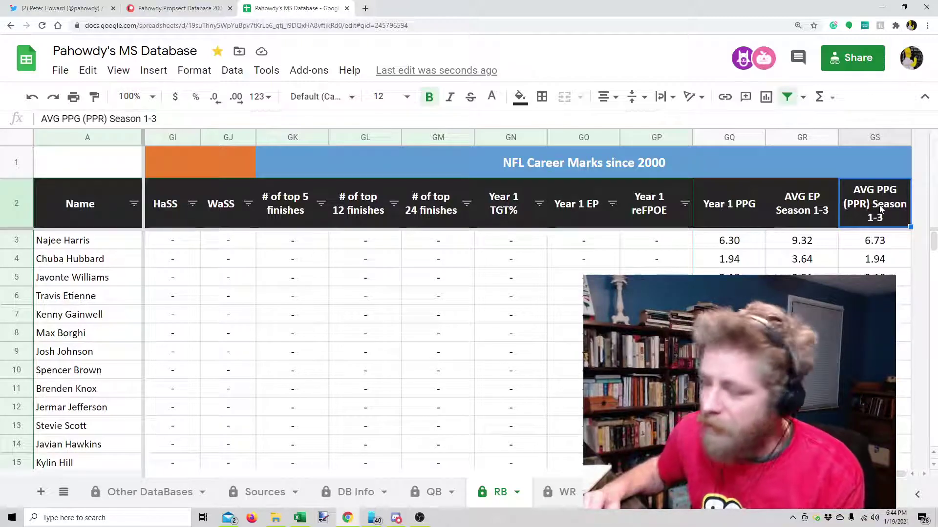
Step: Look back and forth through the row 2 headers before the AVG PPG (PPR) column and examine the Year 1 TGT% column
key(Left)
key(Left)
key(Left)
key(Left)
key(Left)
key(Left)
key(Left)
key(Left)
key(Left)
key(Left)
key(Left)
key(Left)
key(Left)
key(Left)
key(Left)
key(Left)
key(Left)
key(Left)
key(Left)
key(Left)
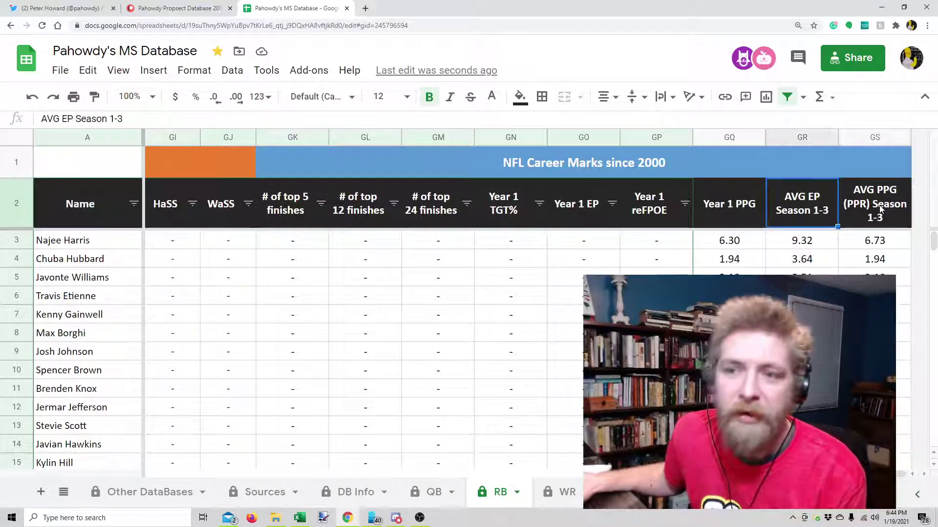
key(Left)
key(Right)
key(Right)
key(Right)
key(Right)
key(Right)
key(Right)
key(Right)
key(Right)
key(Right)
key(Right)
key(Right)
key(Right)
key(Right)
key(Right)
key(Right)
key(Right)
key(Right)
key(Right)
key(Right)
key(Right)
key(Right)
key(Right)
key(Right)
key(Right)
key(Left)
key(Left)
key(Left)
key(Left)
key(Left)
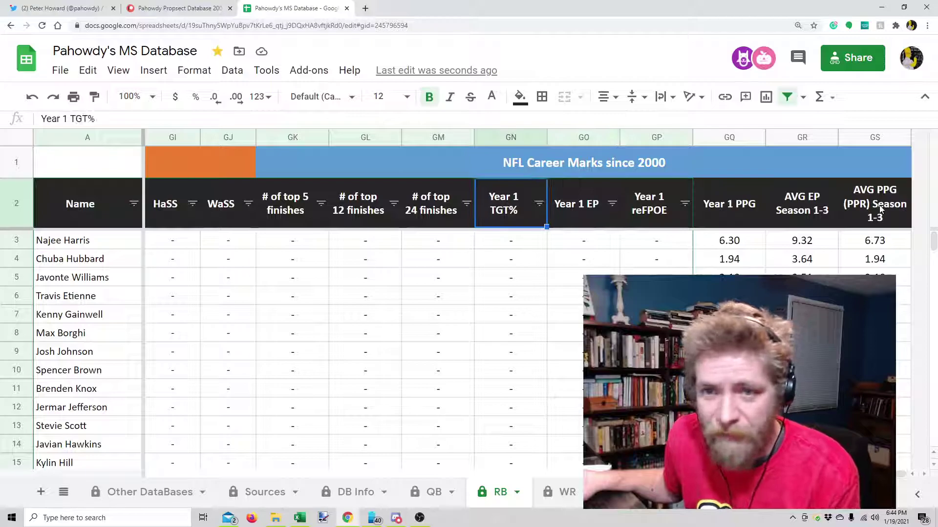
key(Down)
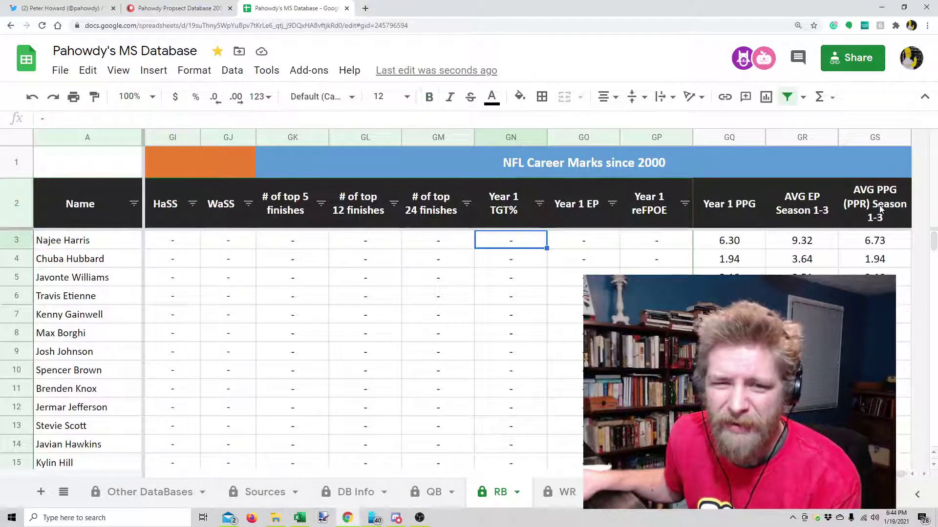
key(Up)
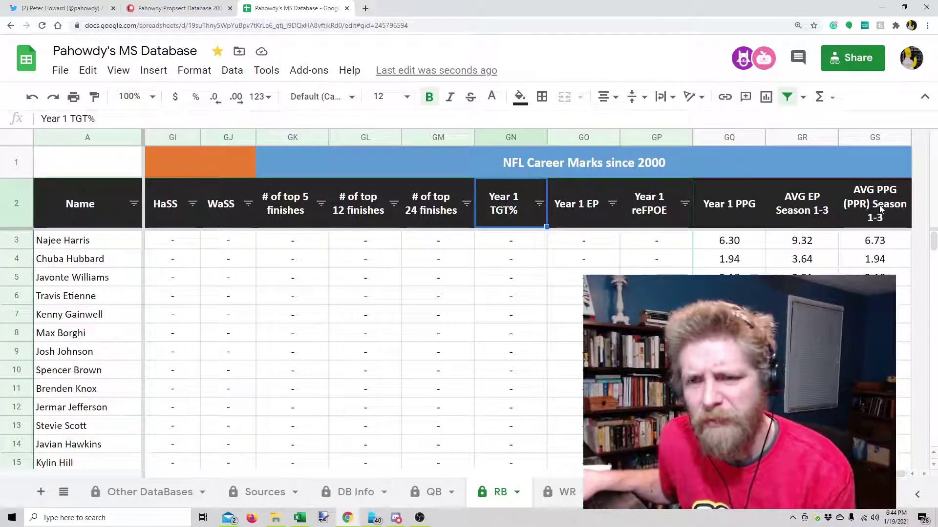
key(Down)
key(Up)
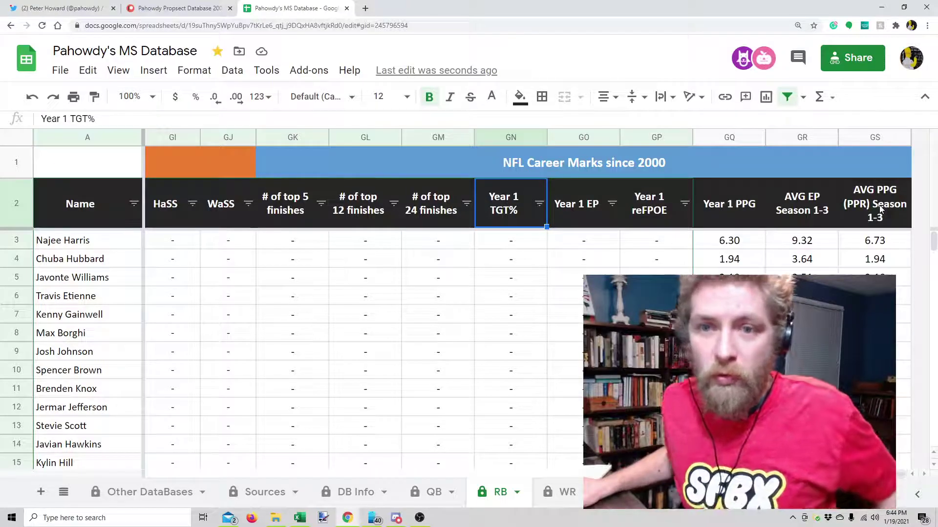
Step: Go through the row 2 headers from Year 1 TGT% to AVG PPG (PPR) Season 1-3 and examine the AVG EP Season 1-3 column
key(Right)
key(Right)
key(Right)
key(Right)
key(Right)
key(Left)
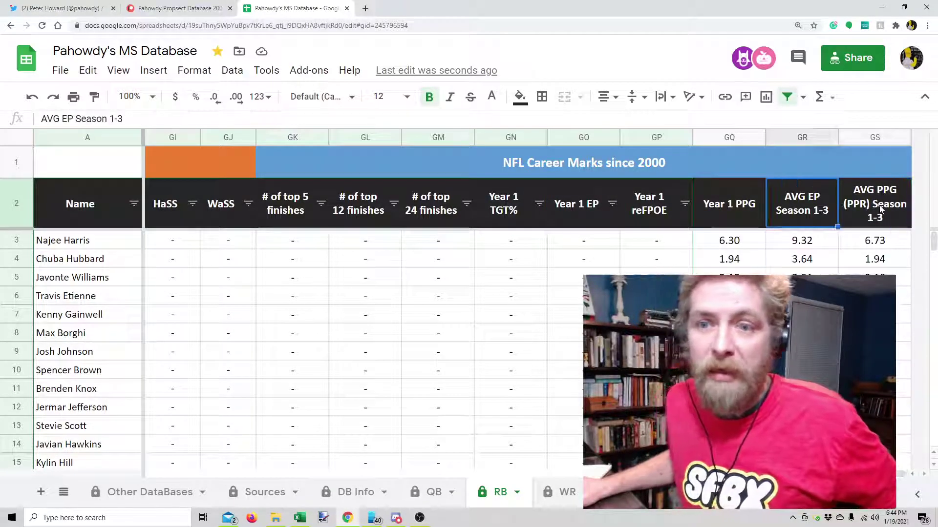
Step: Go back along row 2 through the RB sheet's column groups to the Name header in cell A2
key(Left)
key(Left)
key(Left)
key(Left)
key(Left)
key(Left)
key(Left)
key(Left)
key(Left)
key(Left)
key(Left)
key(Left)
key(Left)
key(Left)
key(Left)
key(Left)
key(Left)
key(Left)
key(Left)
key(Left)
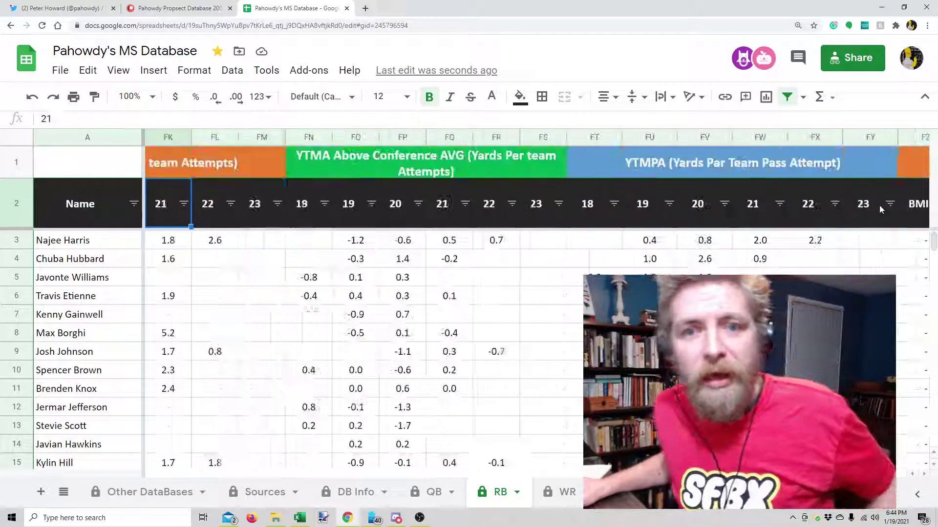
key(Left)
key(Left)
key(Left)
key(Left)
key(Left)
key(Left)
key(Left)
key(Left)
key(Left)
key(Left)
key(Left)
key(Left)
key(Left)
key(Left)
key(Left)
key(Left)
key(Left)
key(Left)
key(Left)
key(Left)
key(Left)
key(Left)
key(Left)
key(Left)
key(Left)
key(Left)
key(Left)
key(Left)
key(Left)
key(Left)
key(Left)
key(Left)
key(Left)
key(Left)
key(Left)
key(Left)
key(Left)
key(Left)
key(Left)
key(Left)
key(Left)
key(Left)
key(Left)
key(Left)
key(Left)
key(Left)
key(Left)
key(Left)
key(Left)
key(Left)
key(Left)
key(Left)
key(Left)
key(Left)
key(Left)
key(Left)
key(Left)
key(Left)
key(Left)
key(Left)
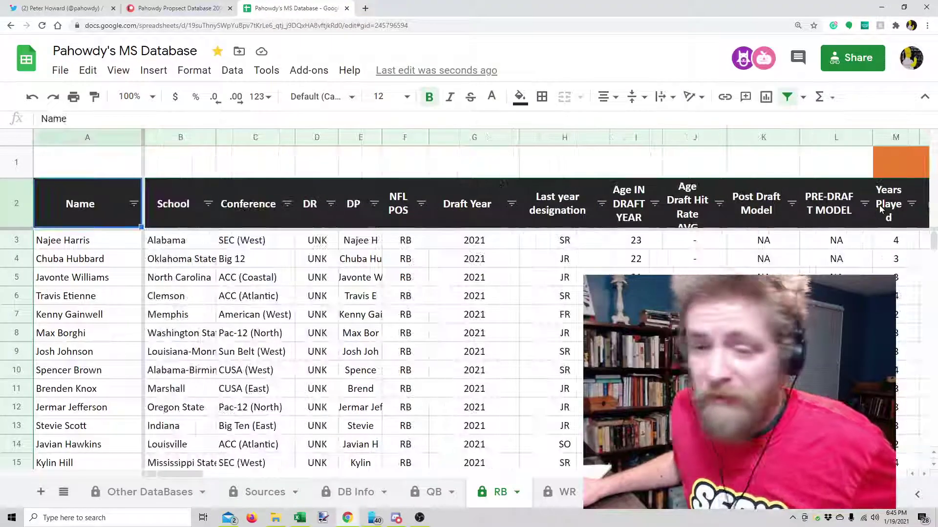